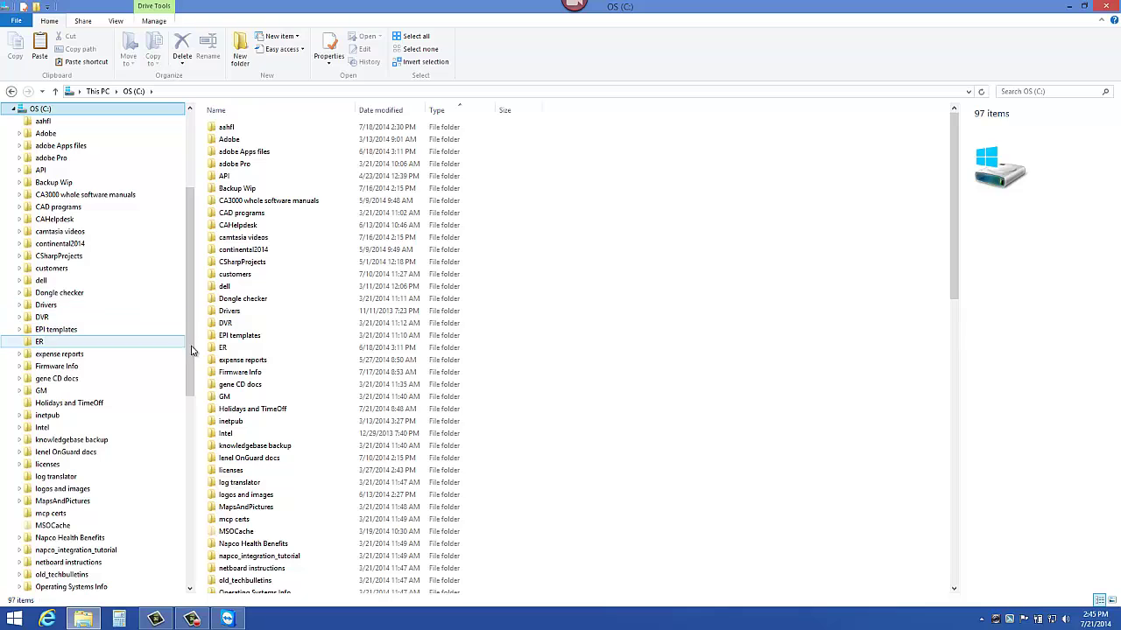
Step: Run CardAccess.ClientLicenseManager.exe from the Program Files (x86) > CardAccess3000 folder
drag(192, 350, 192, 463)
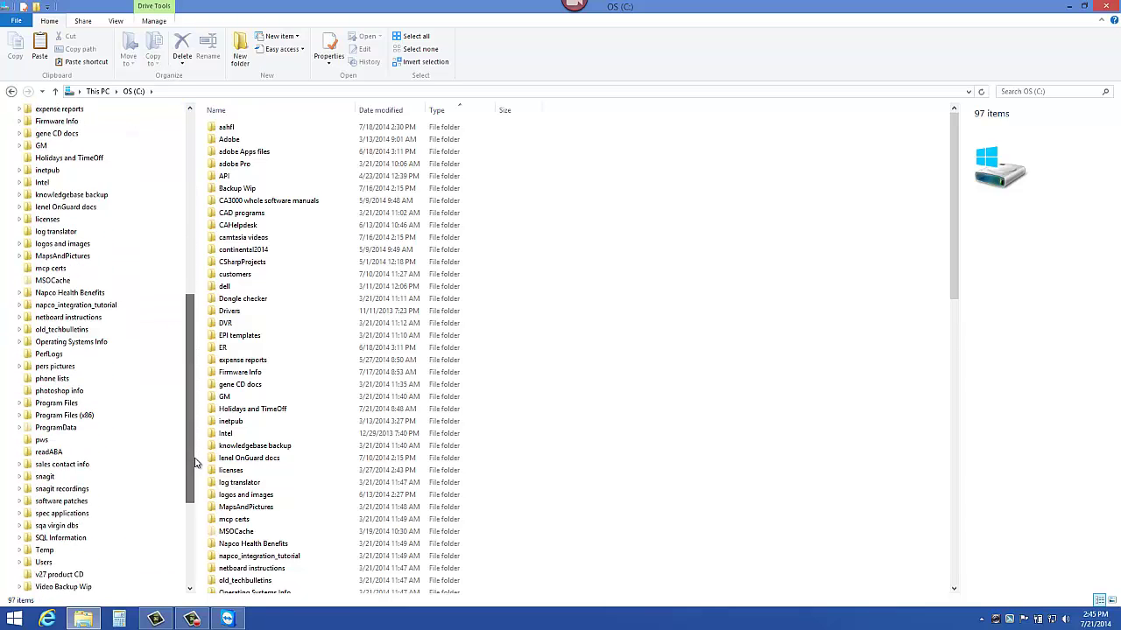
click(119, 421)
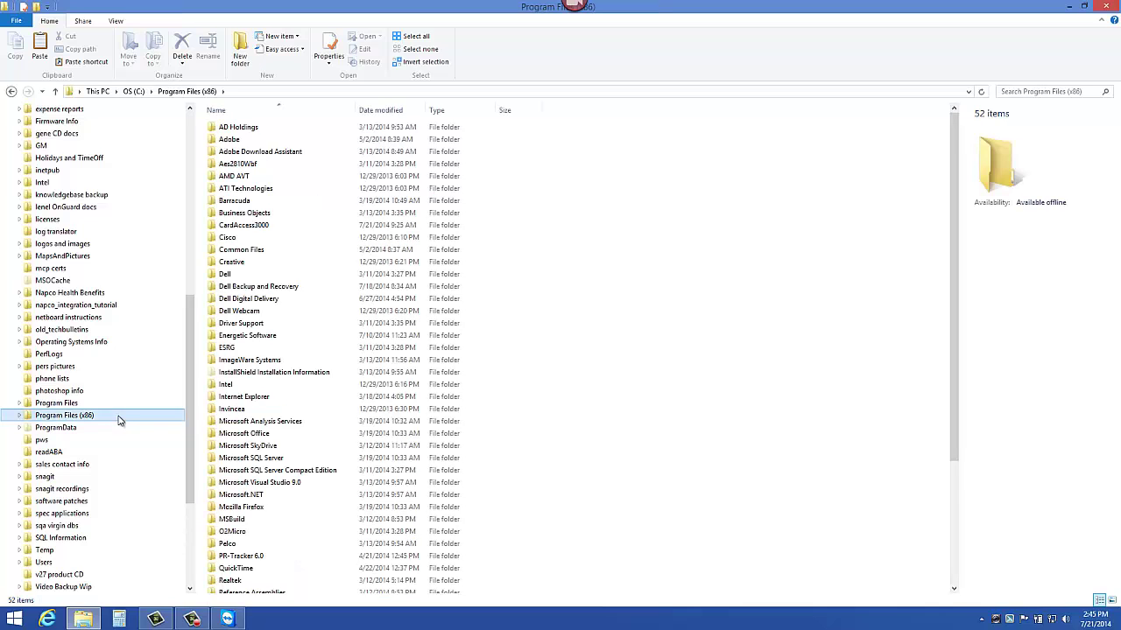
click(335, 231)
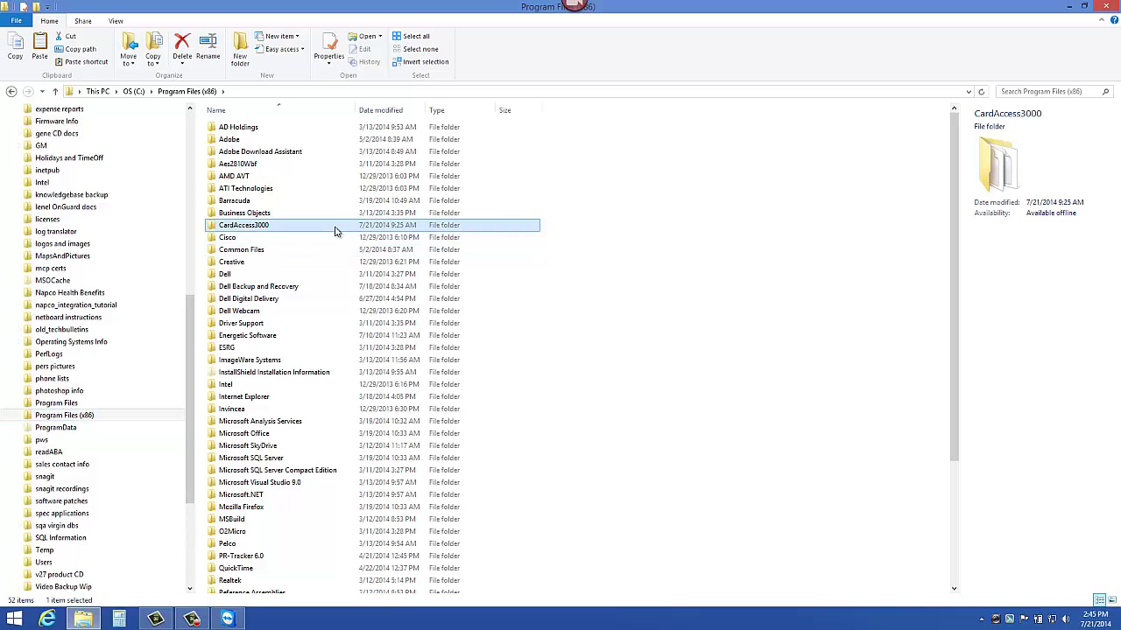
double_click(334, 231)
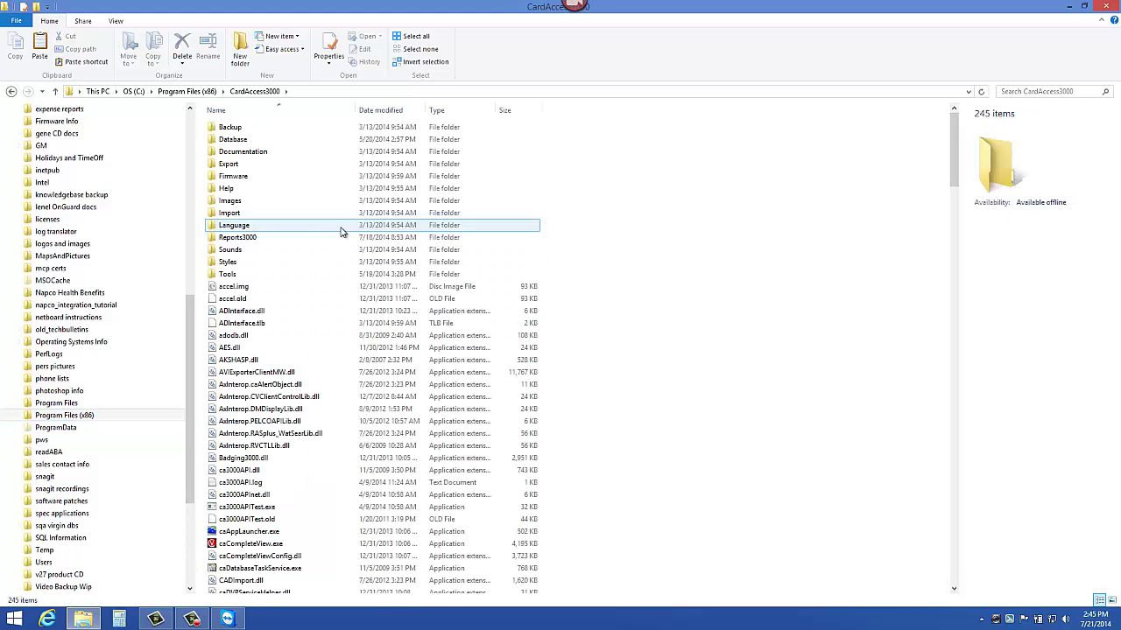
drag(955, 154, 955, 230)
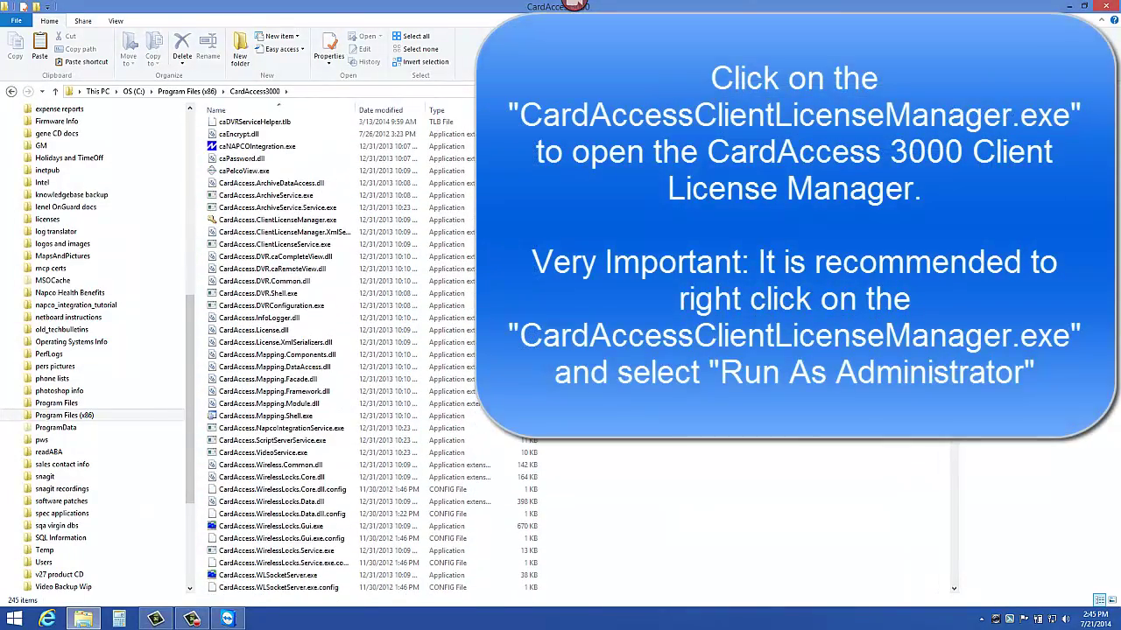
click(451, 222)
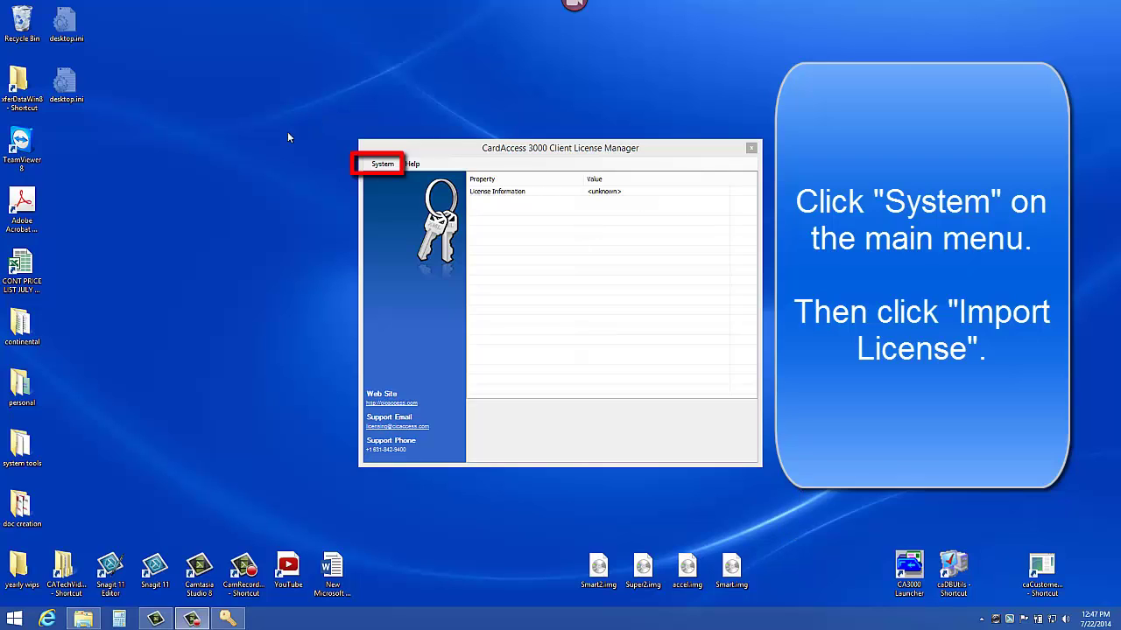
Step: Choose Import License from the license manager's System menu
click(385, 166)
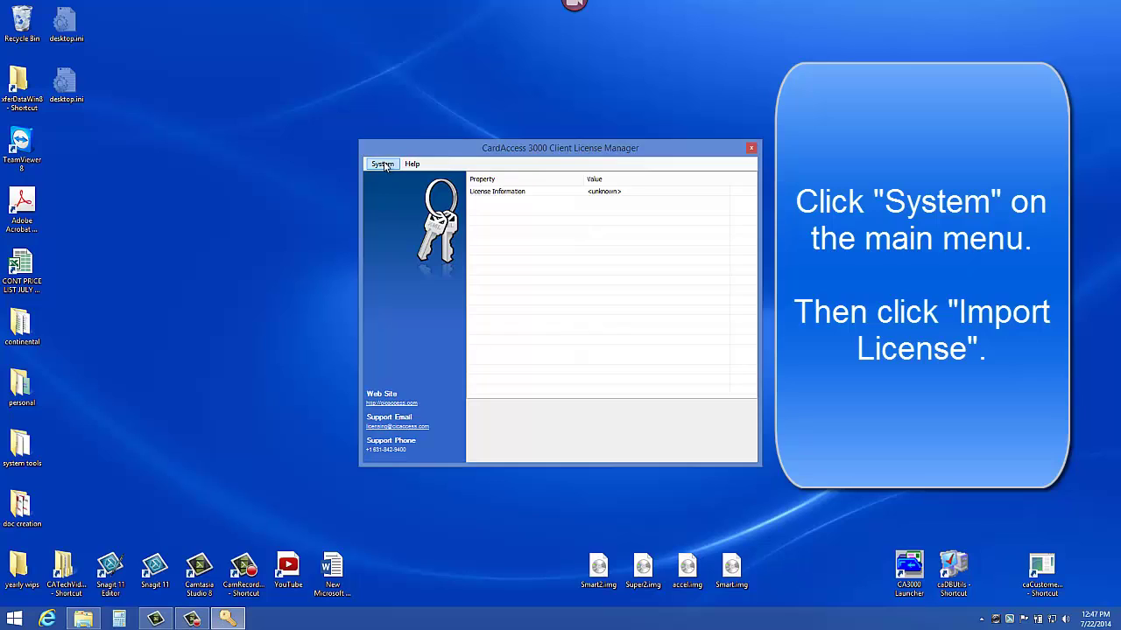
click(383, 167)
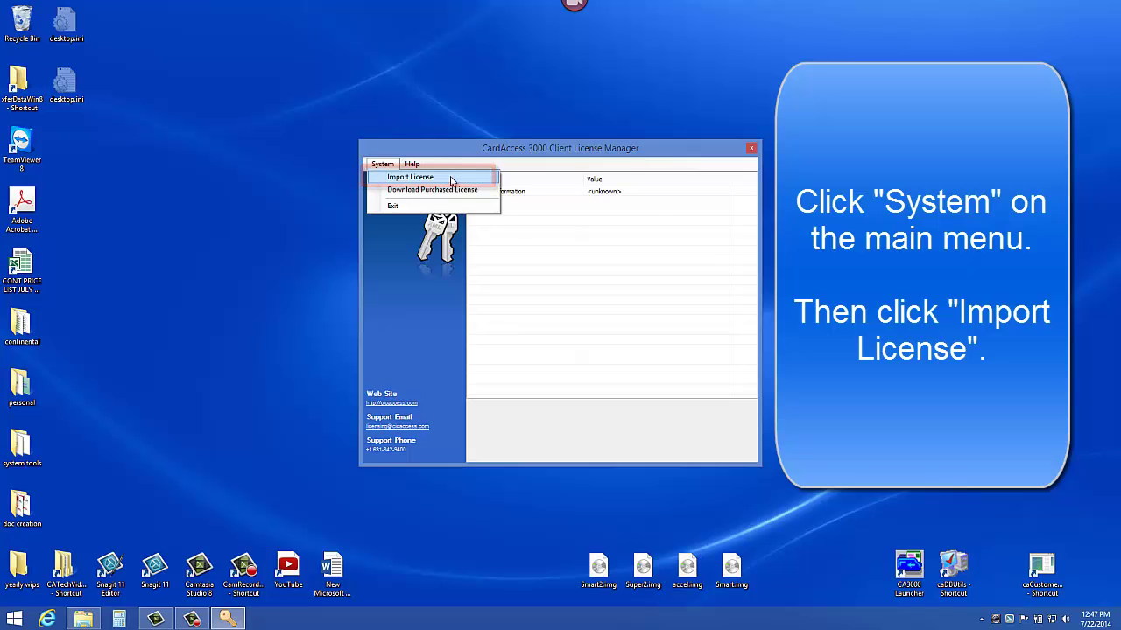
click(451, 178)
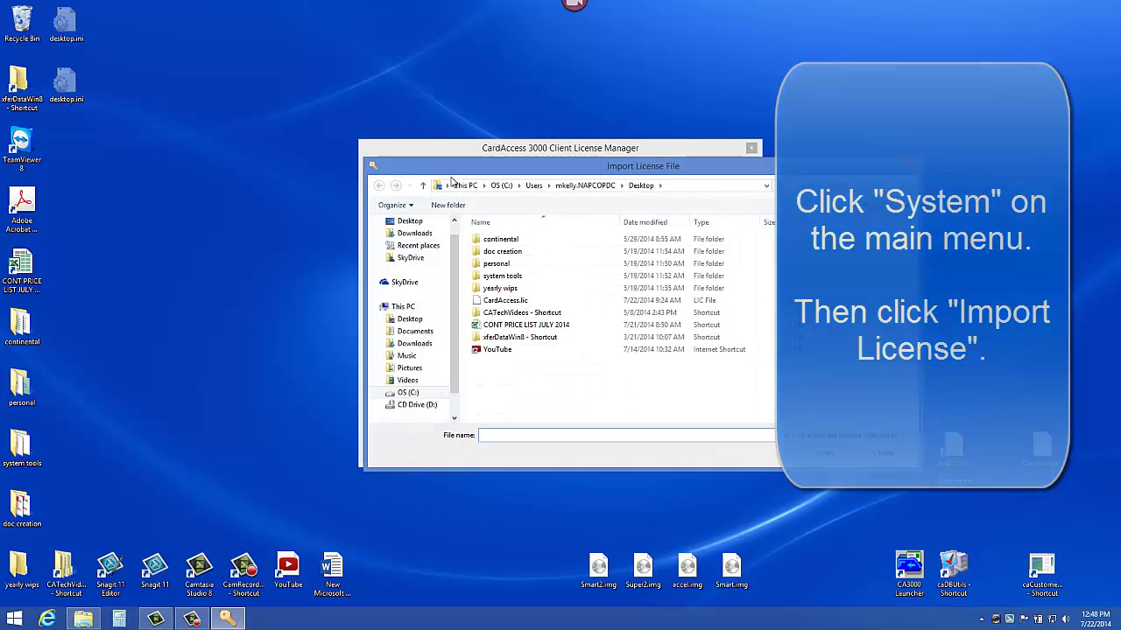
Step: Browse through OS (C:) > Users > user profile > Desktop and select CardAccess.lic
click(410, 319)
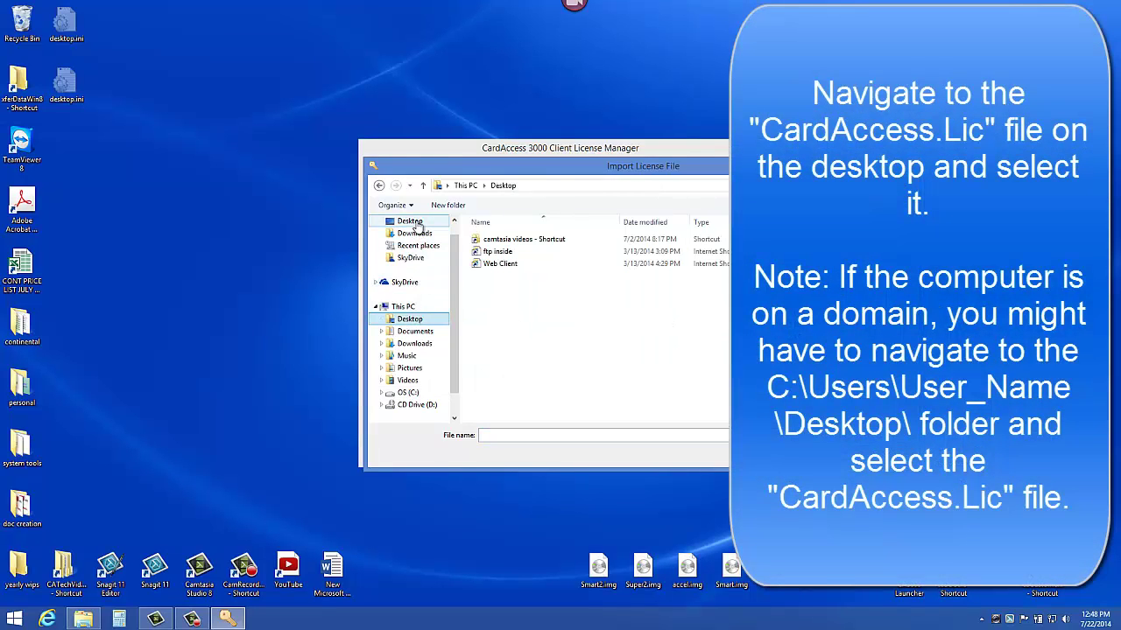
click(411, 222)
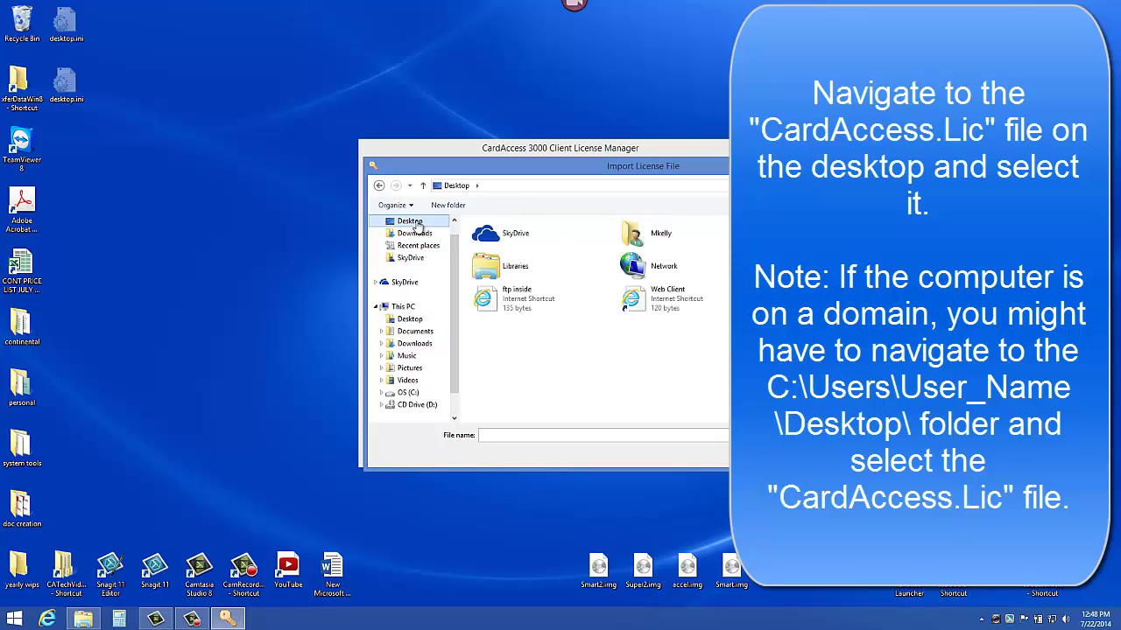
click(410, 320)
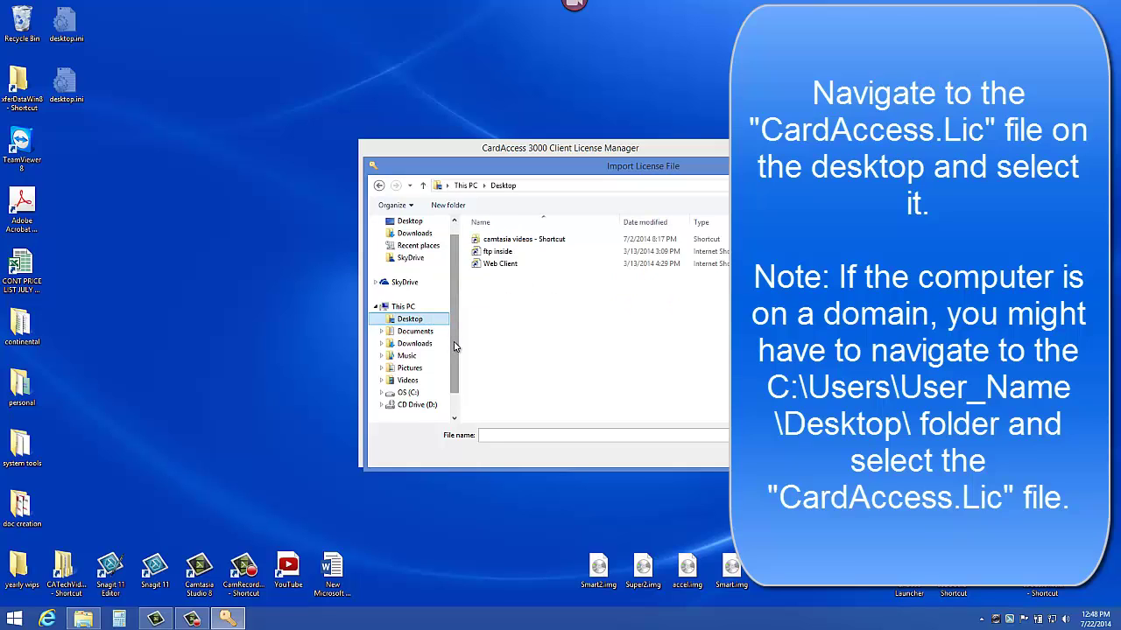
scroll(453, 363, down, 1)
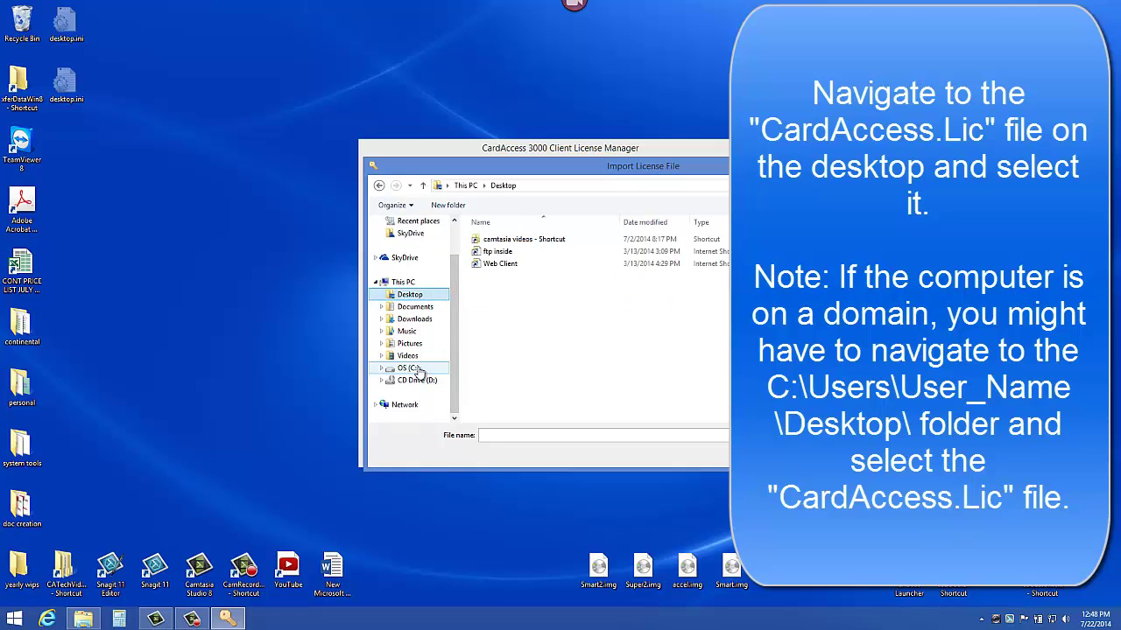
click(415, 368)
scroll(446, 370, down, 10)
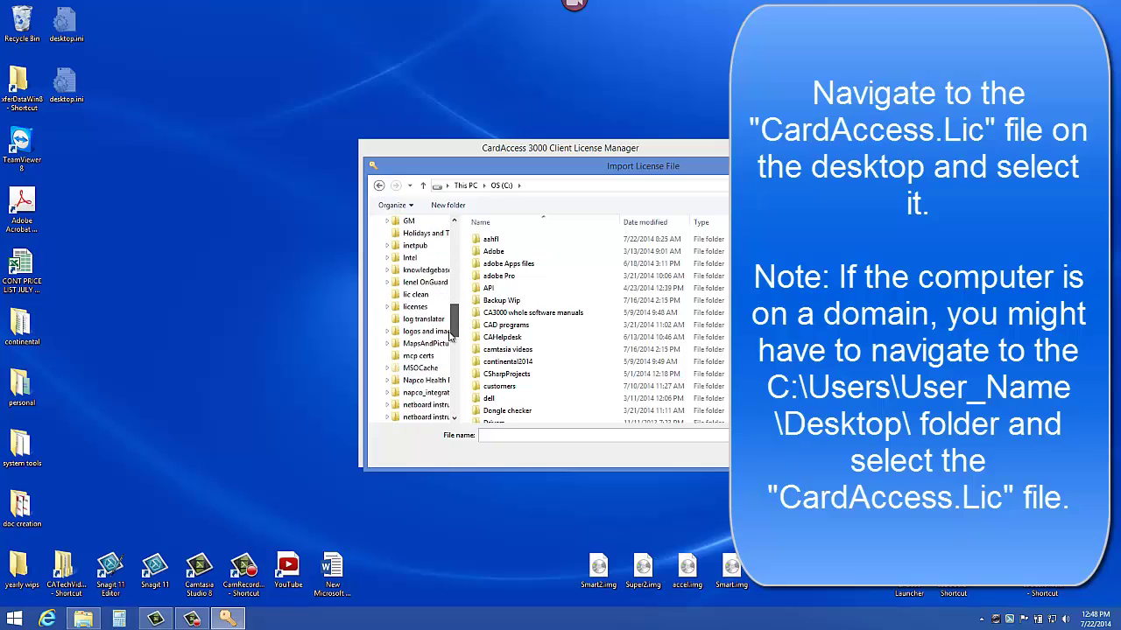
scroll(447, 369, down, 2)
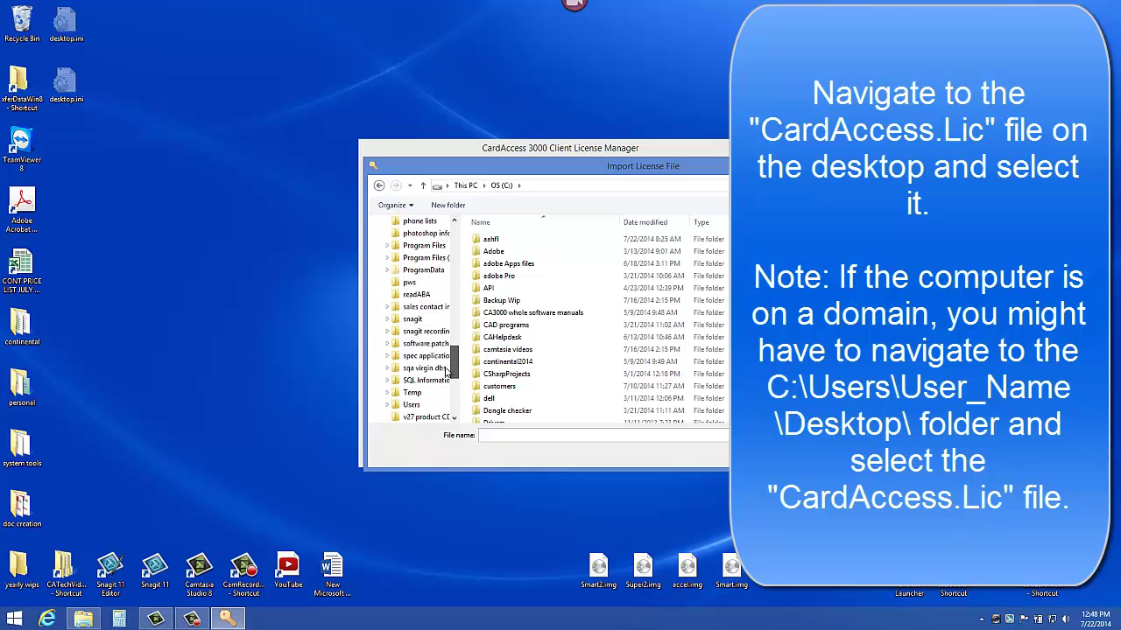
click(429, 382)
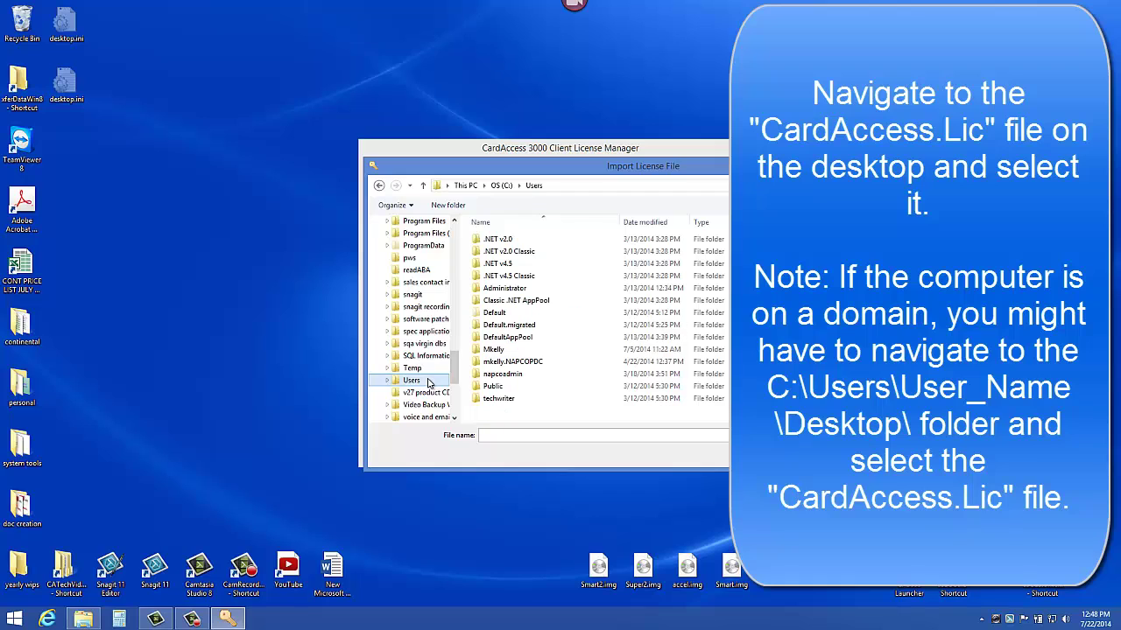
double_click(553, 370)
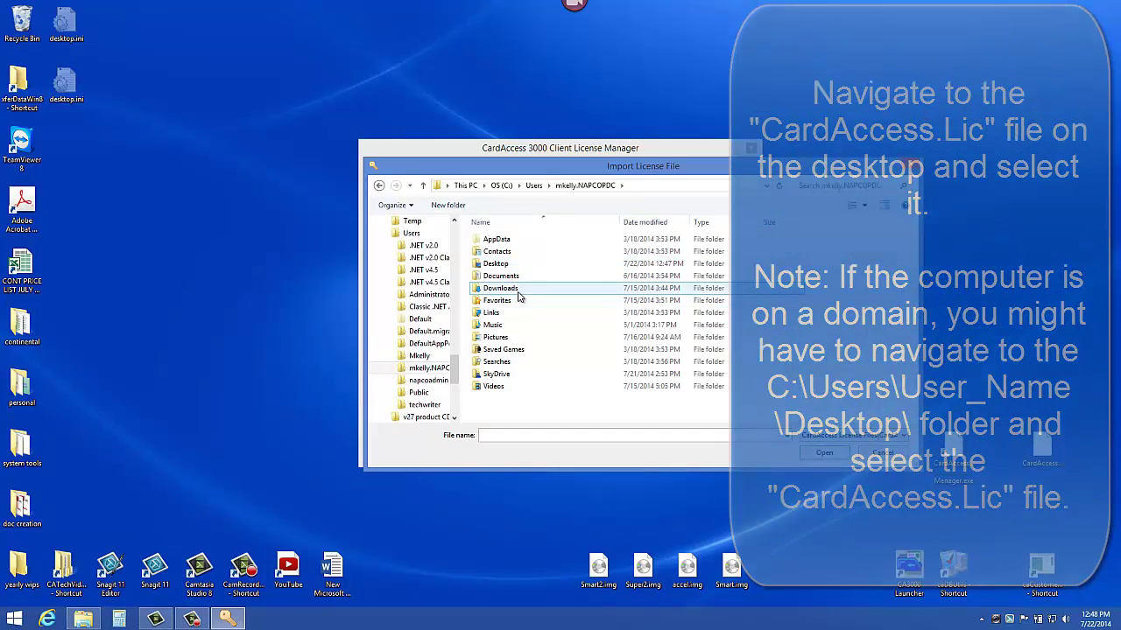
double_click(523, 264)
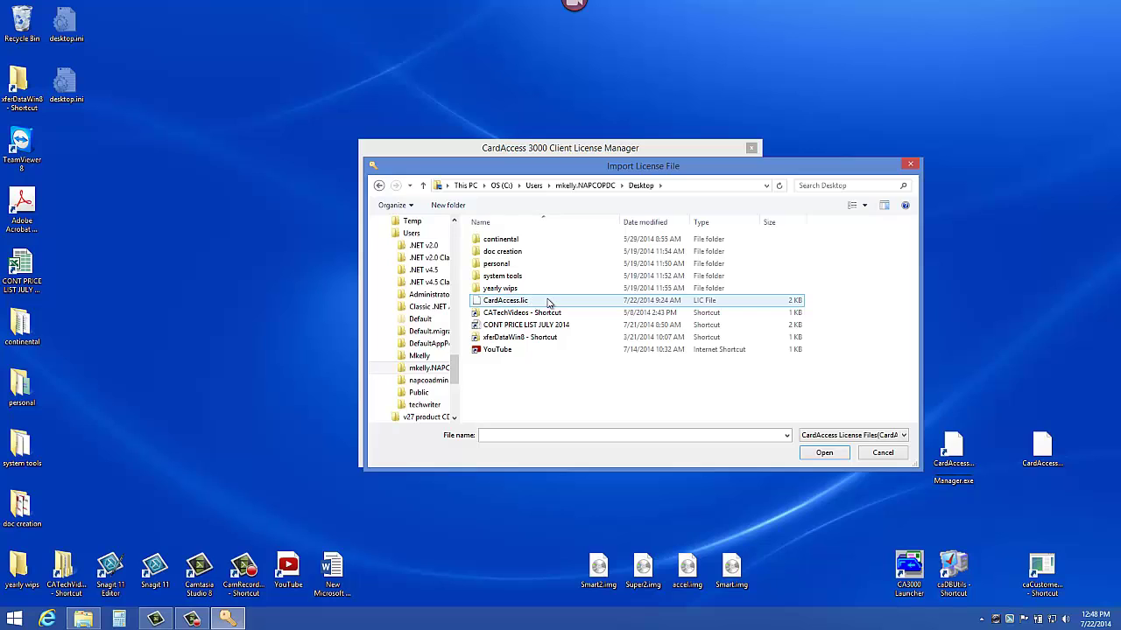
click(549, 302)
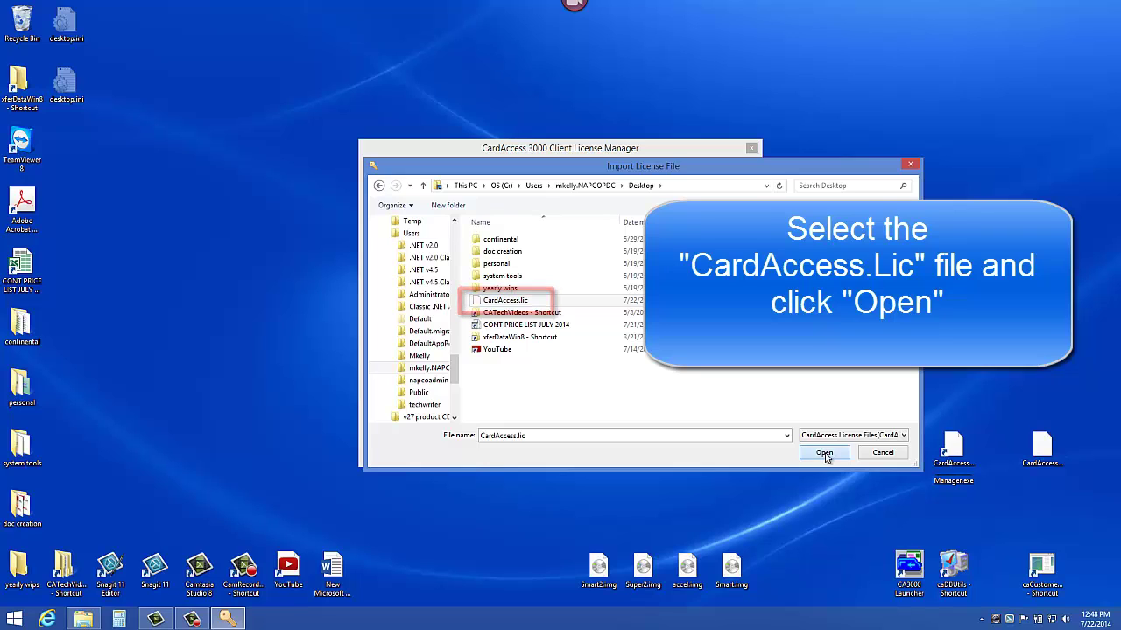
Step: Import CardAccess.lic, showing the CardAccess 3000 ver 2.9 license with 59 days left and 5 workstations
click(825, 453)
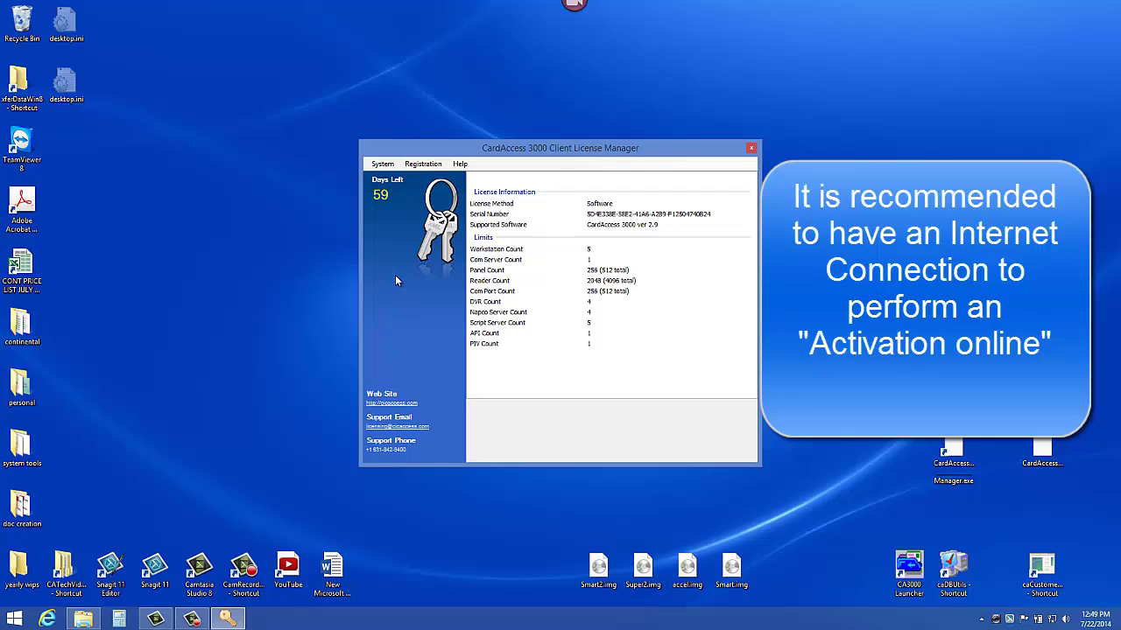
click(397, 165)
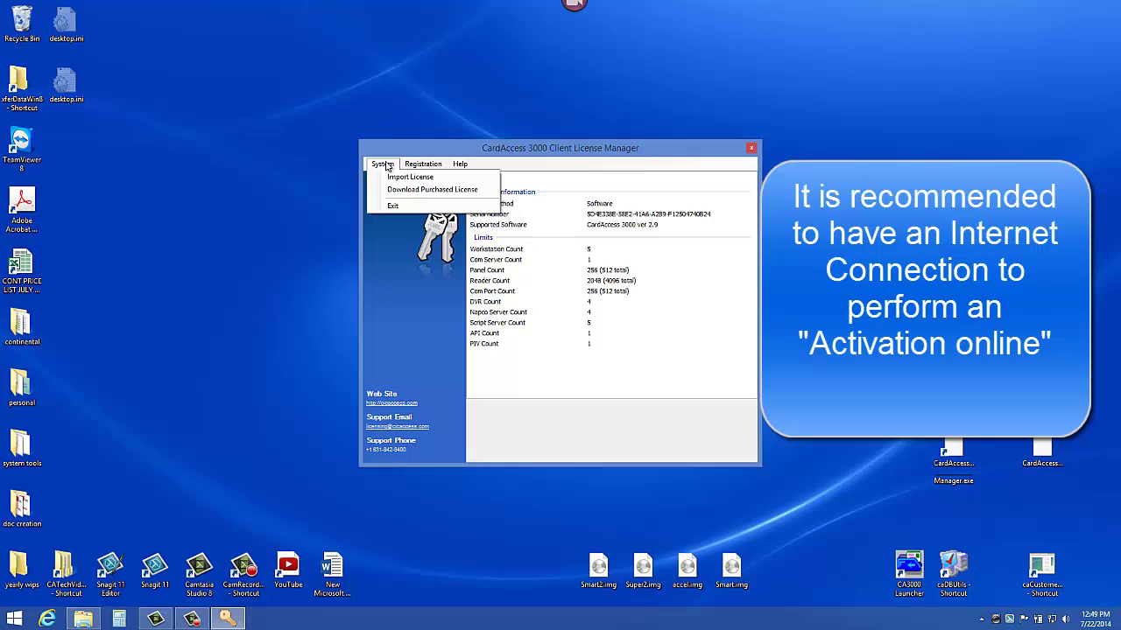
click(385, 167)
click(423, 164)
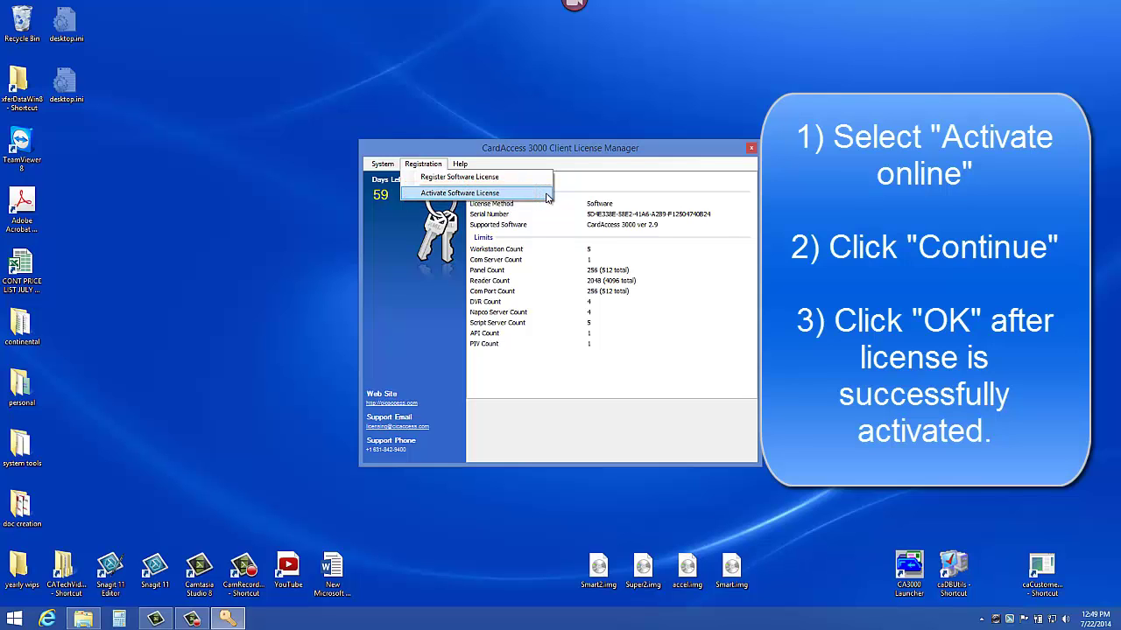
Step: Activate the software license online and confirm the success message
click(545, 194)
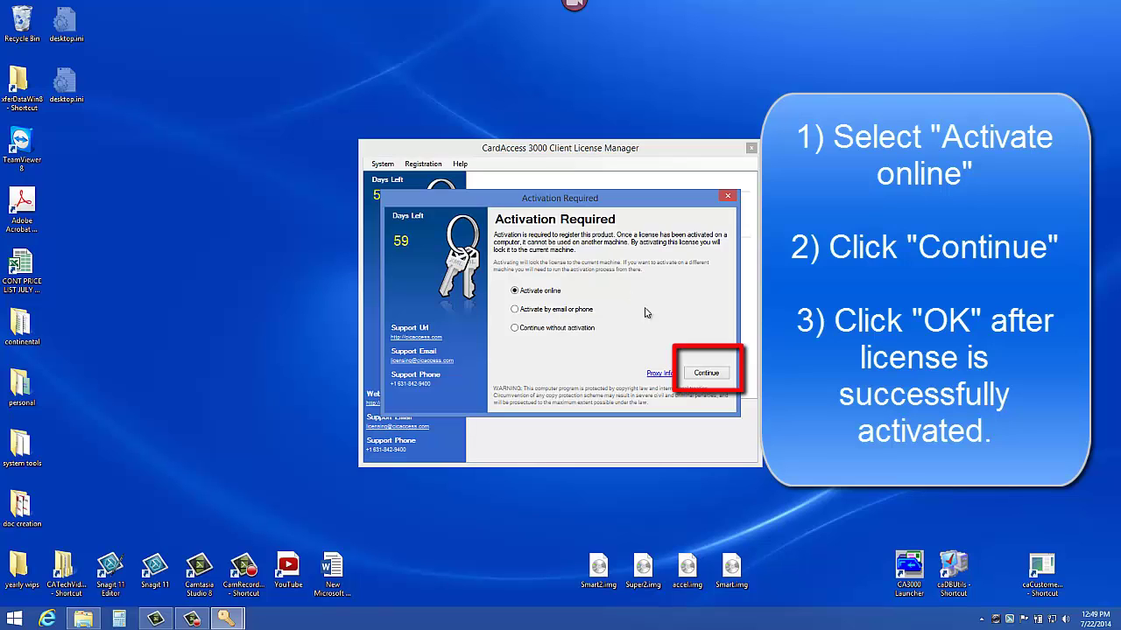
click(707, 374)
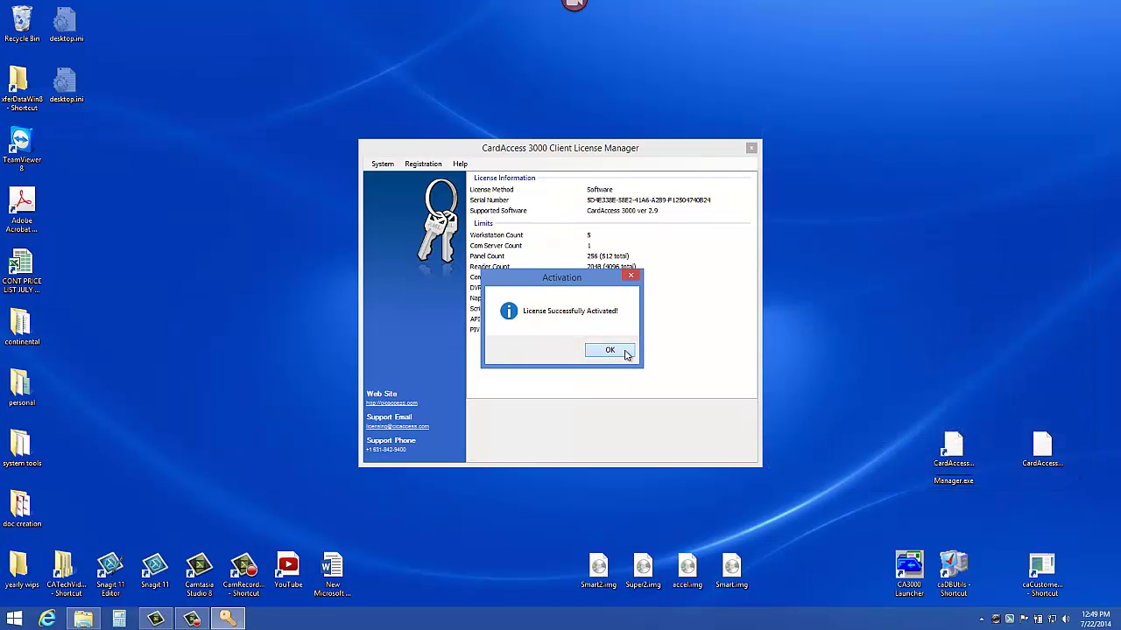
click(625, 352)
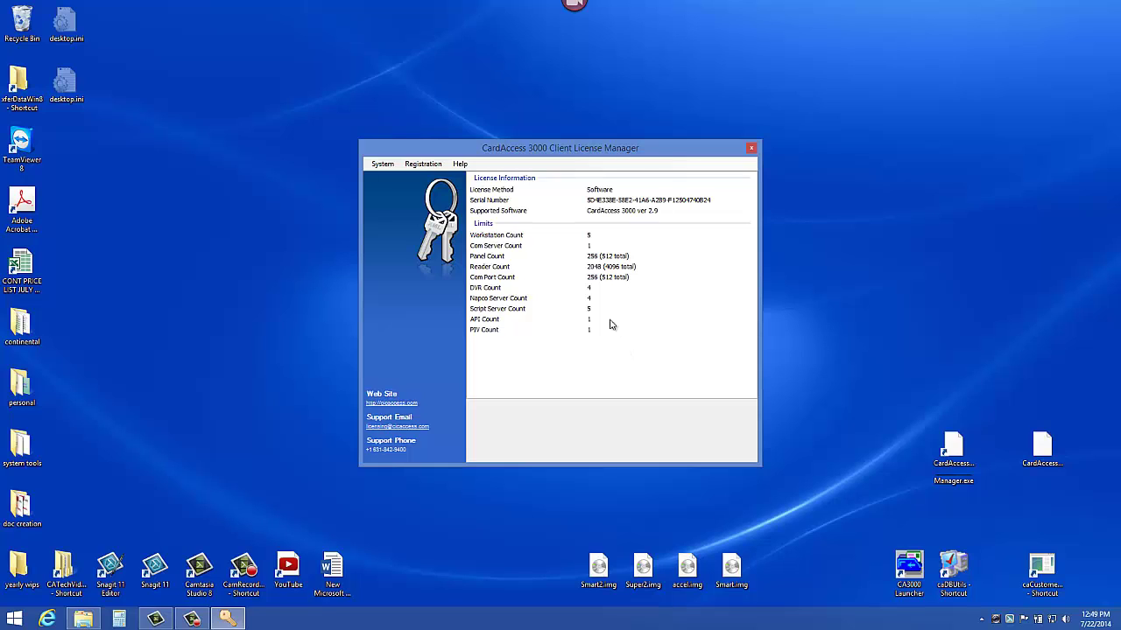
Step: Open license registration and enter the registrant's first and last name, with organization Continental Access
click(429, 167)
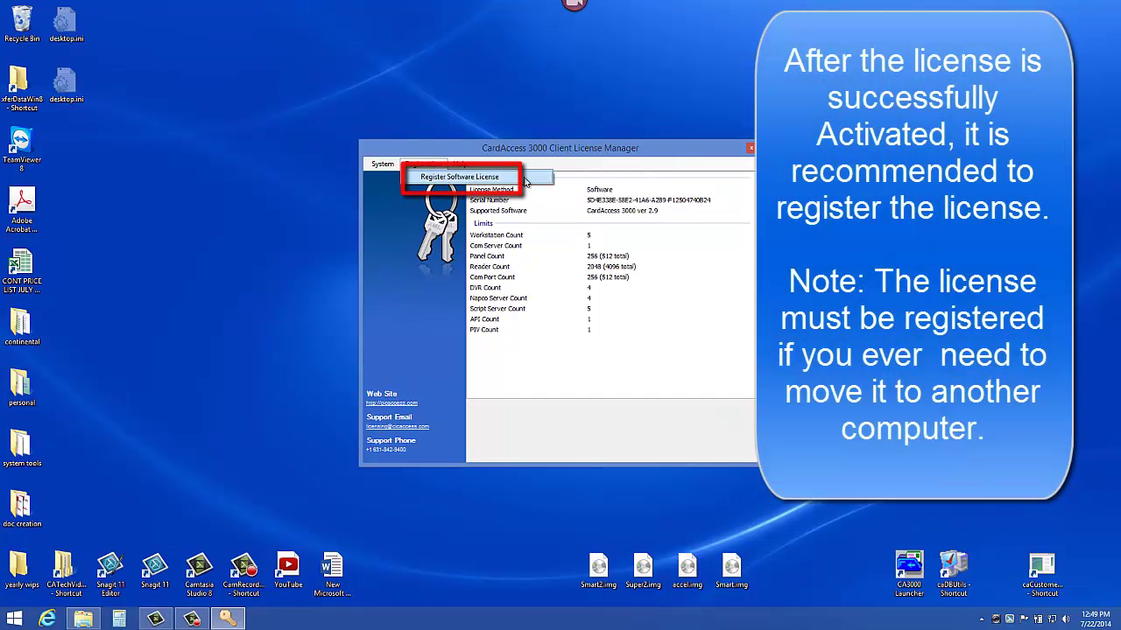
click(524, 178)
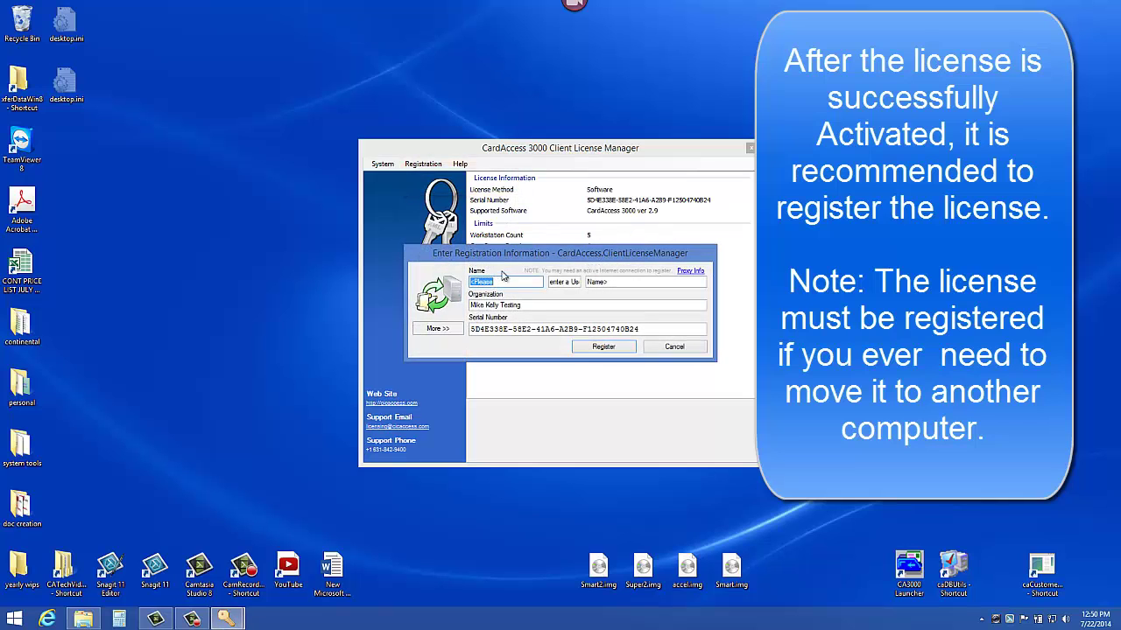
click(503, 280)
double_click(503, 280)
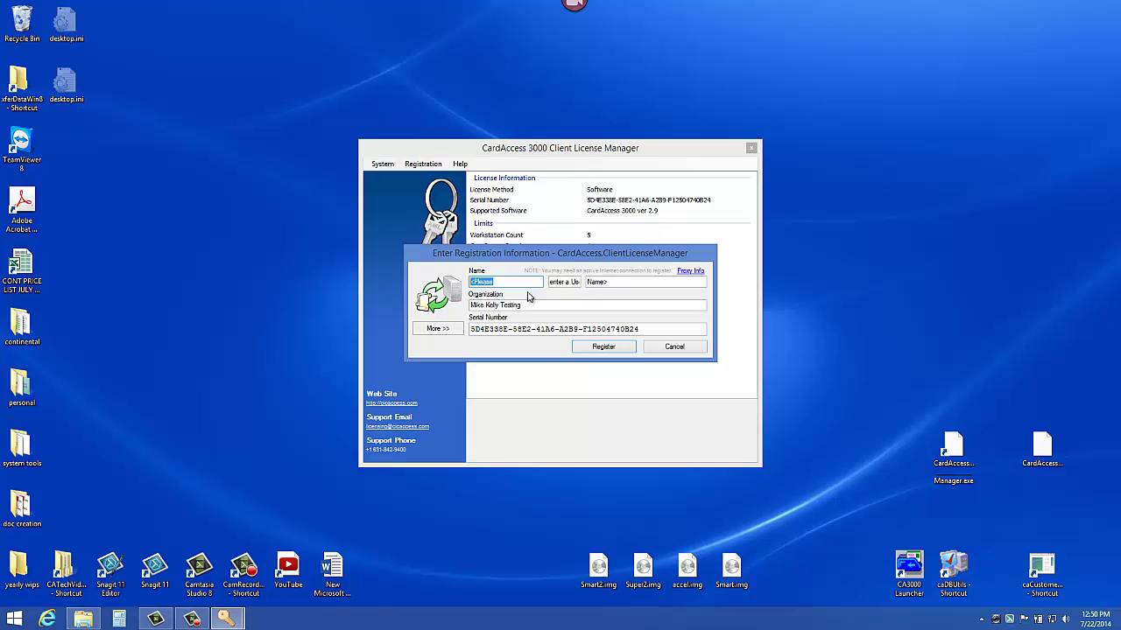
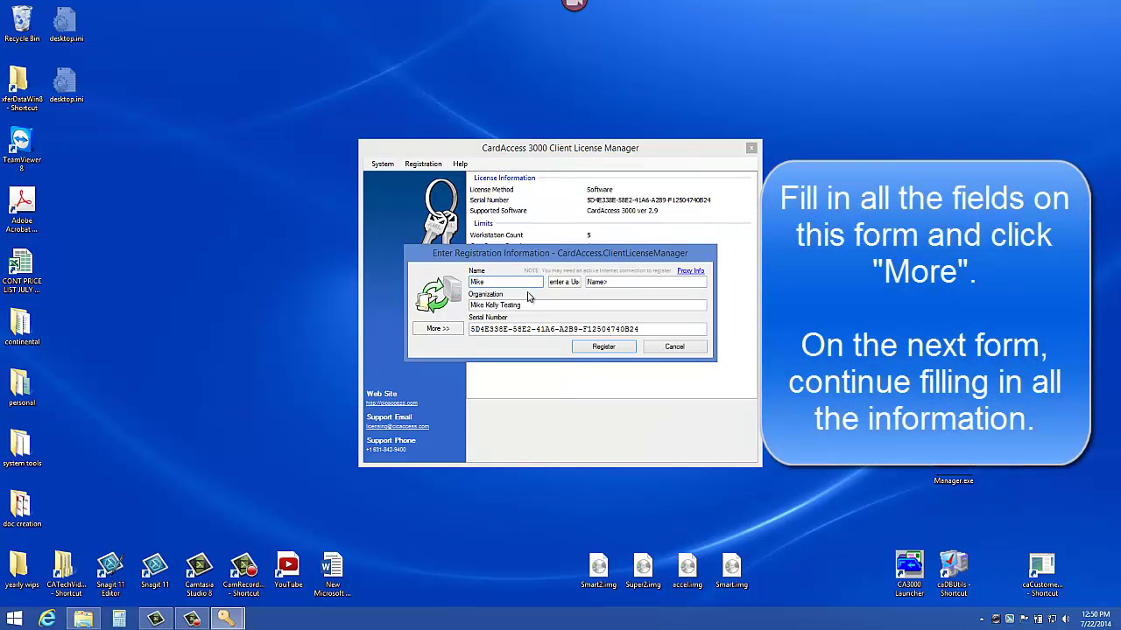
key(Tab)
key(Tab)
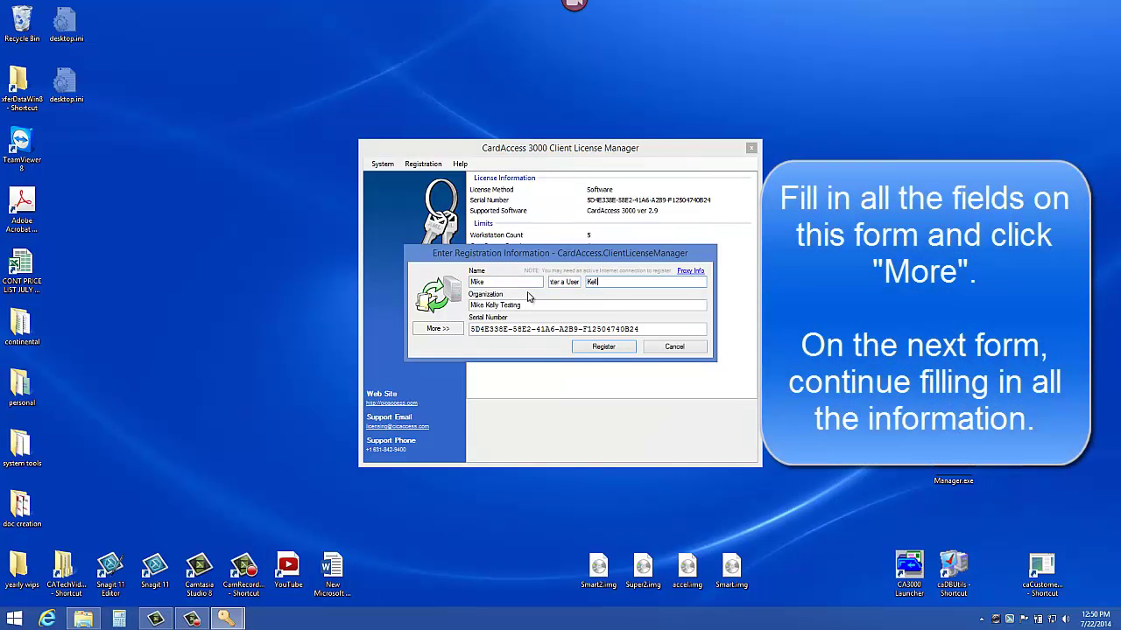
key(Tab)
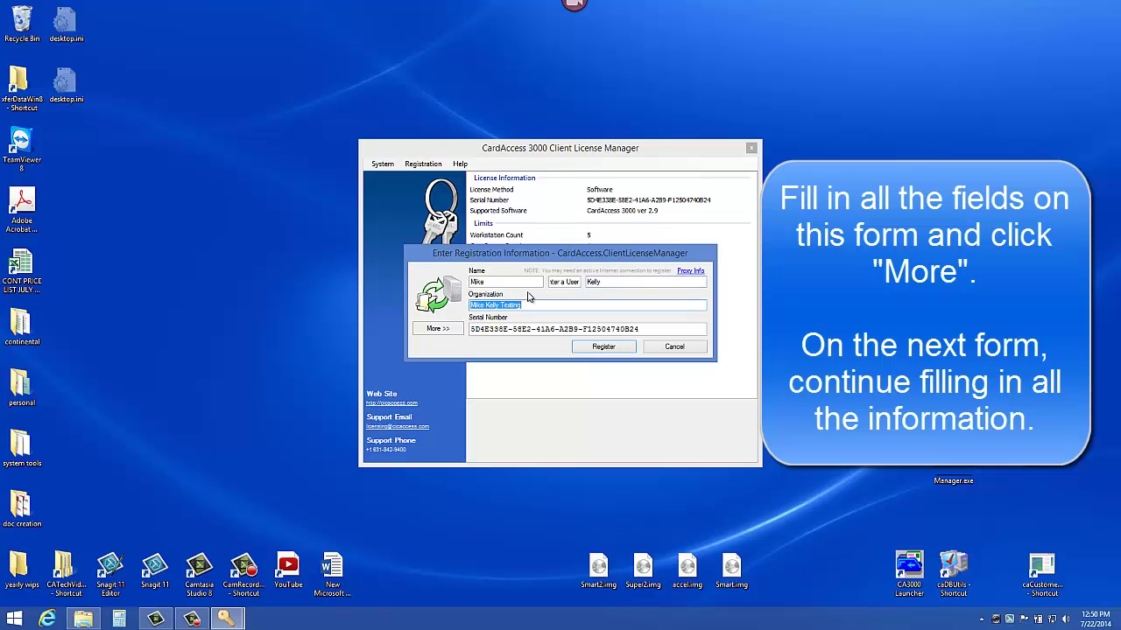
text(Continental Access)
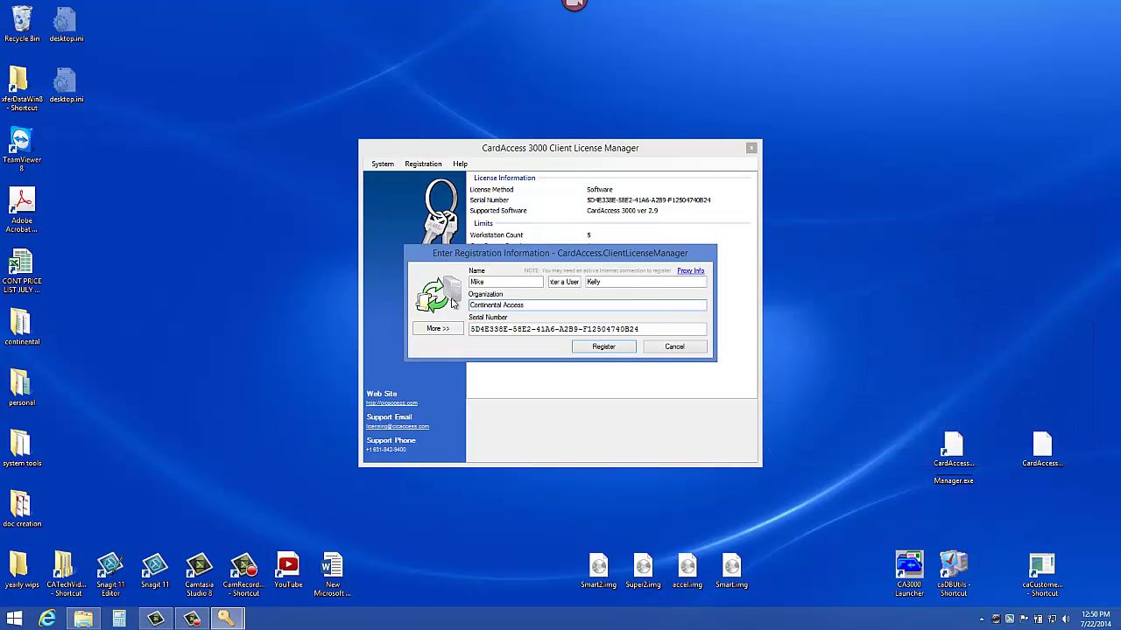
Step: Expand the registration form and set the country to US - United States
click(454, 331)
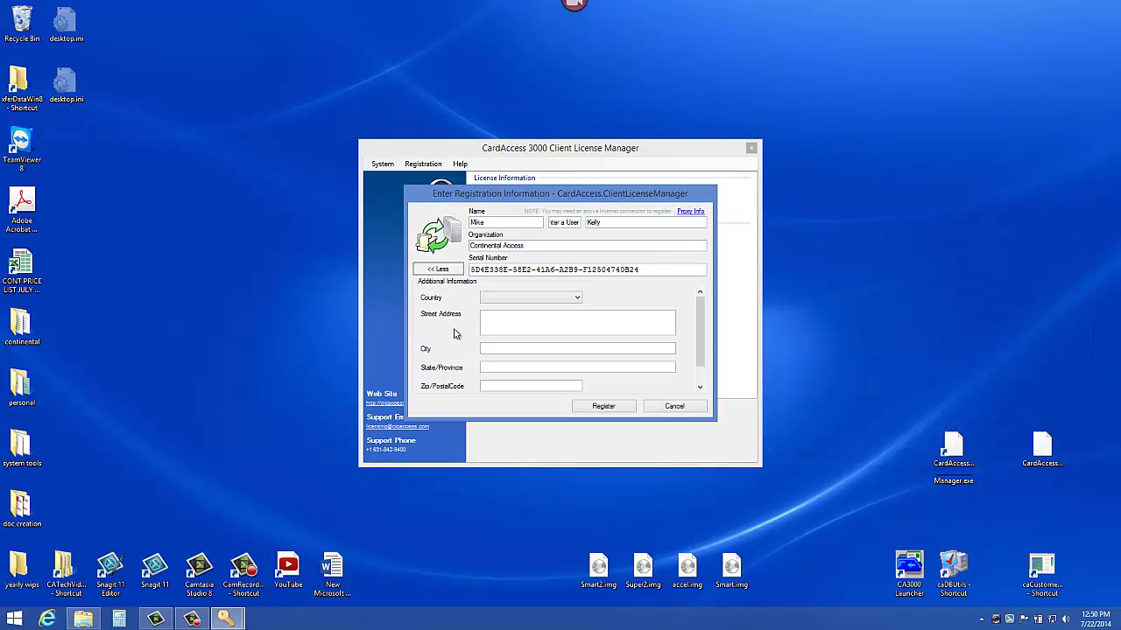
click(577, 298)
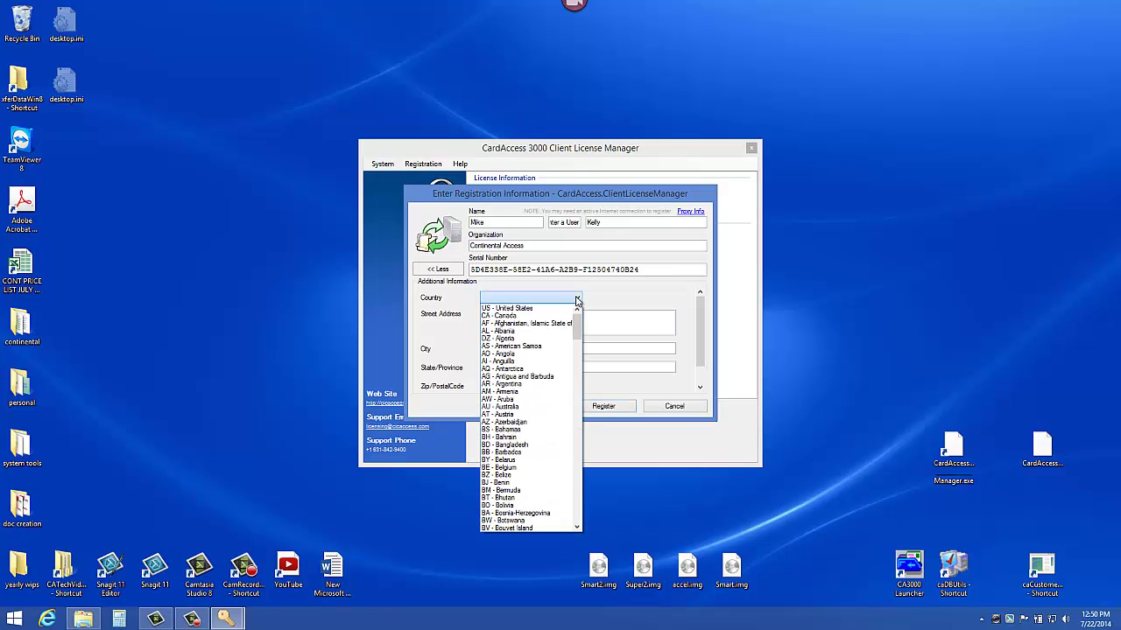
click(556, 309)
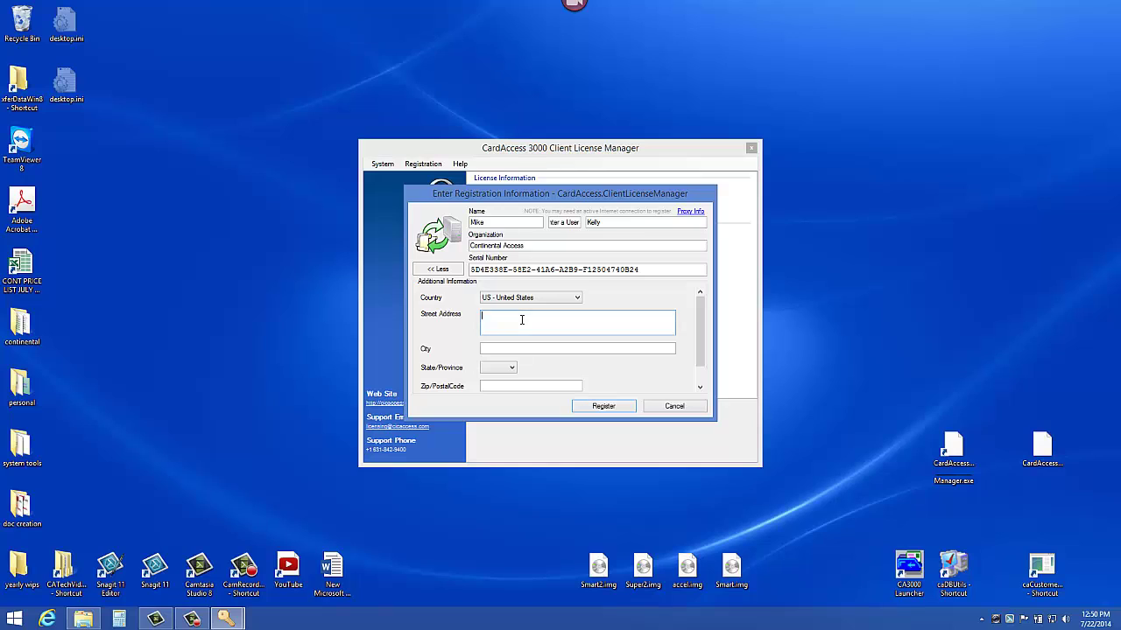
Step: Enter the registrant's street address, city, state and ZIP code
click(522, 319)
text(355 Bayview Ave)
key(Tab)
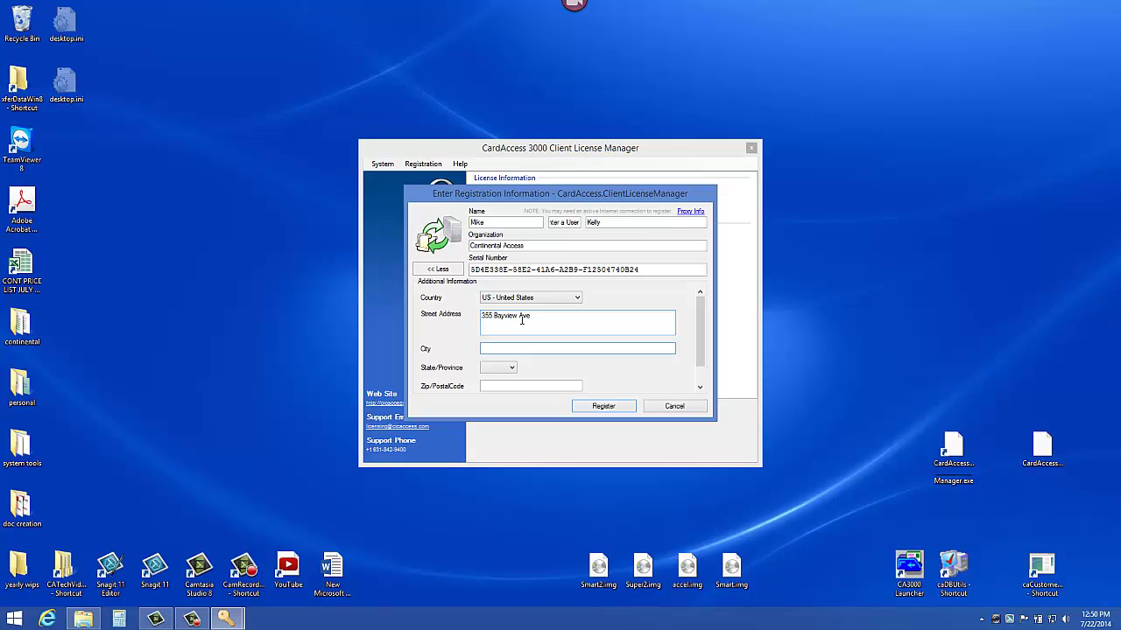
text(Amityvillee)
key(Tab)
text(ne)
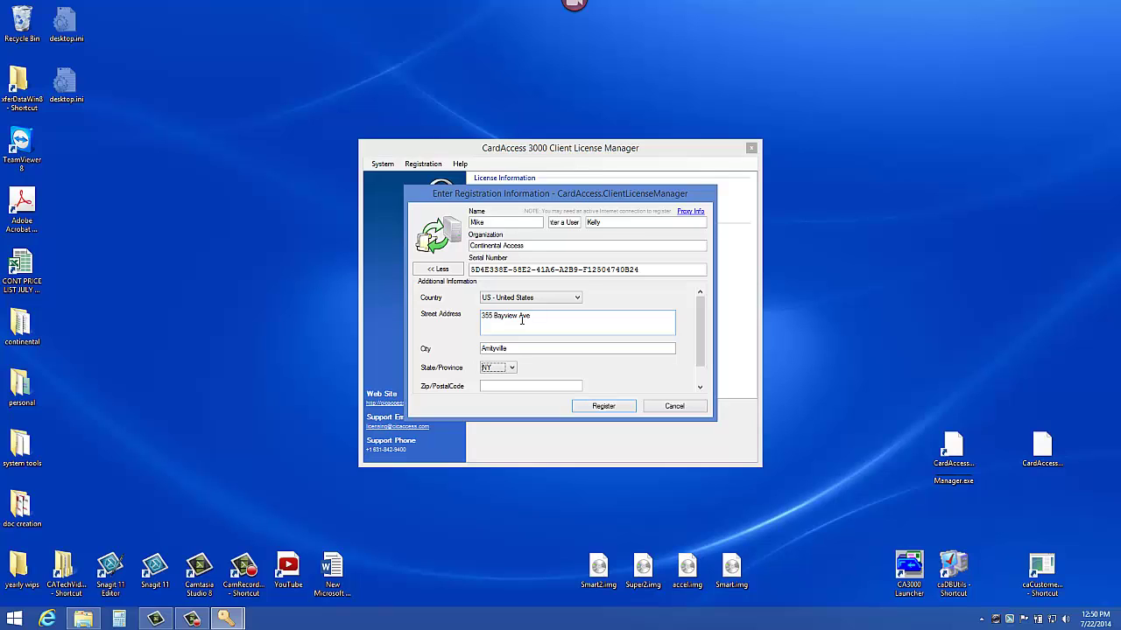
click(502, 387)
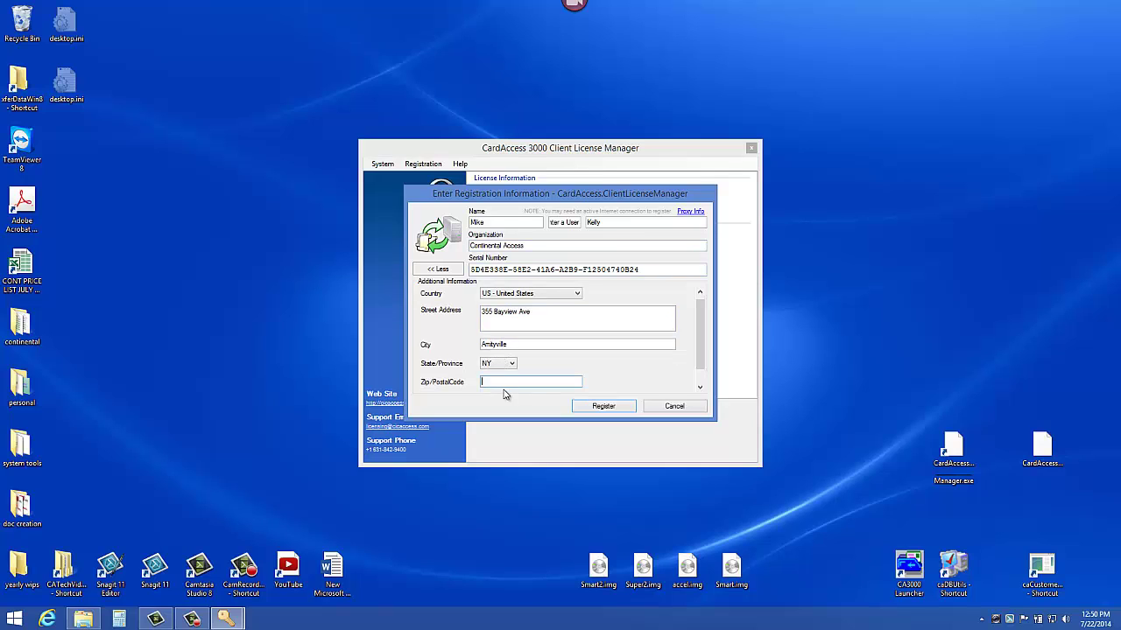
text(11727)
Step: Submit the registration and confirm the License Registered! message
click(628, 411)
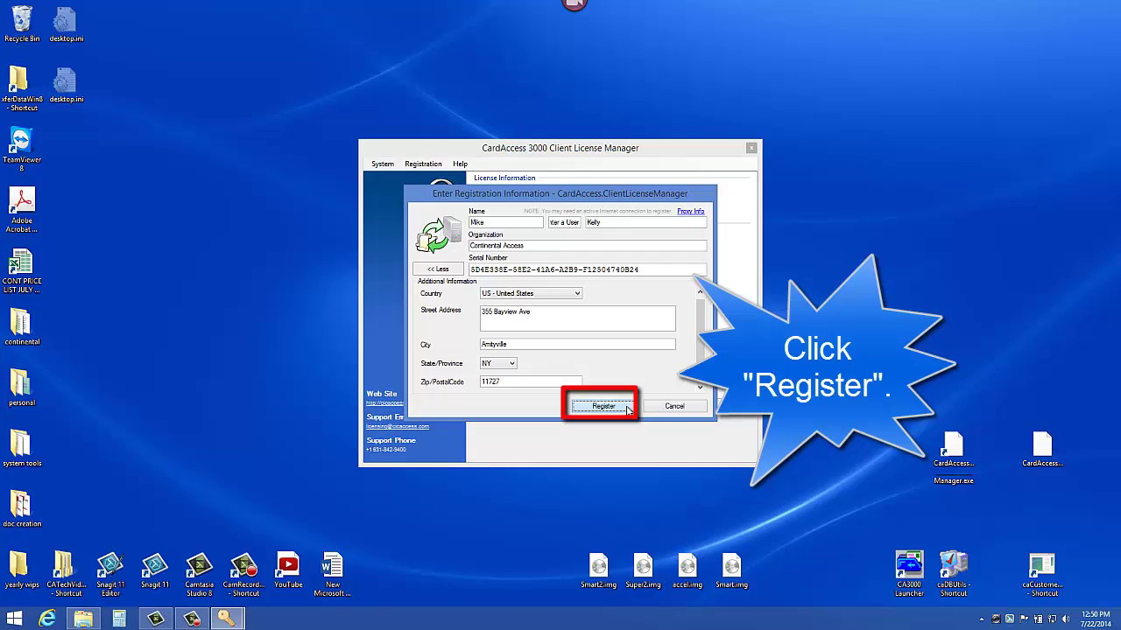
click(628, 409)
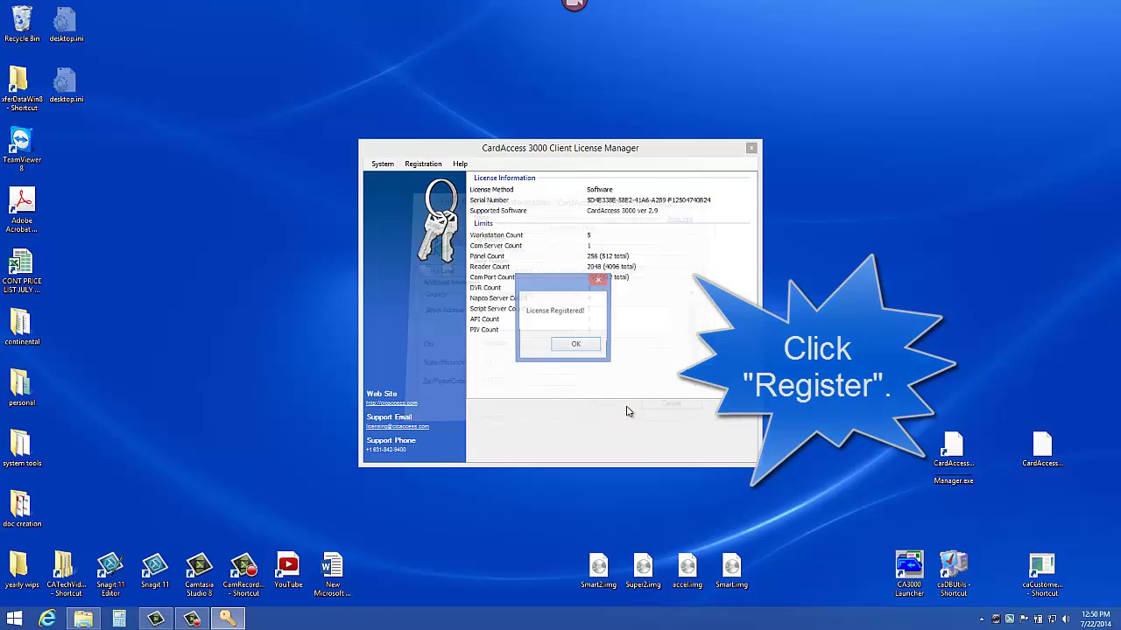
click(576, 345)
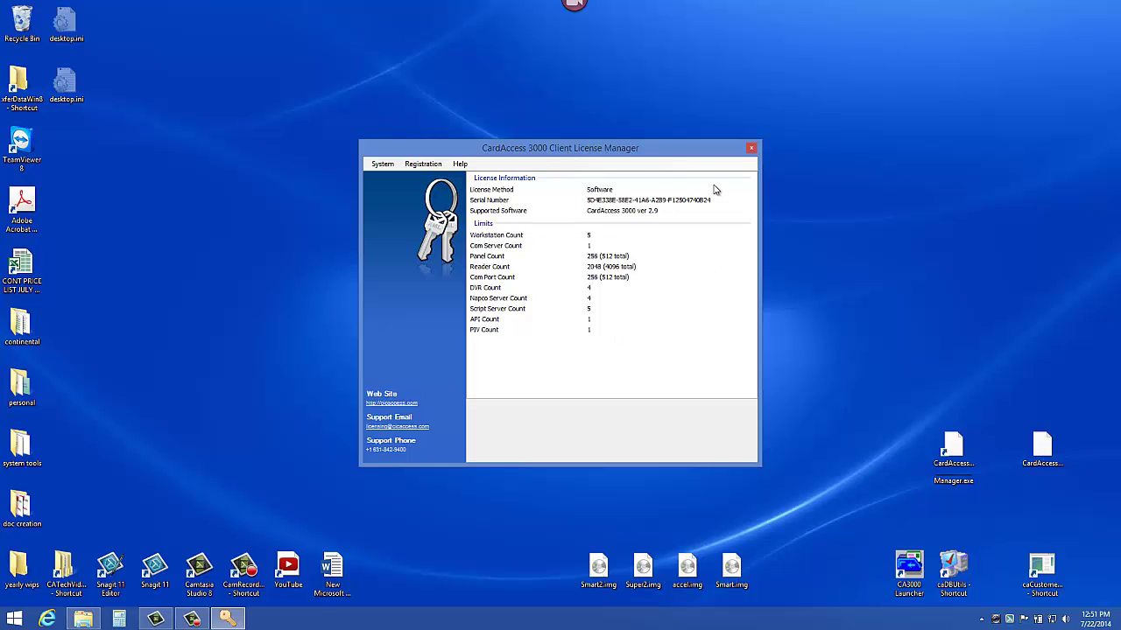
Step: Open and dismiss the Registration menu to check the license state
click(425, 166)
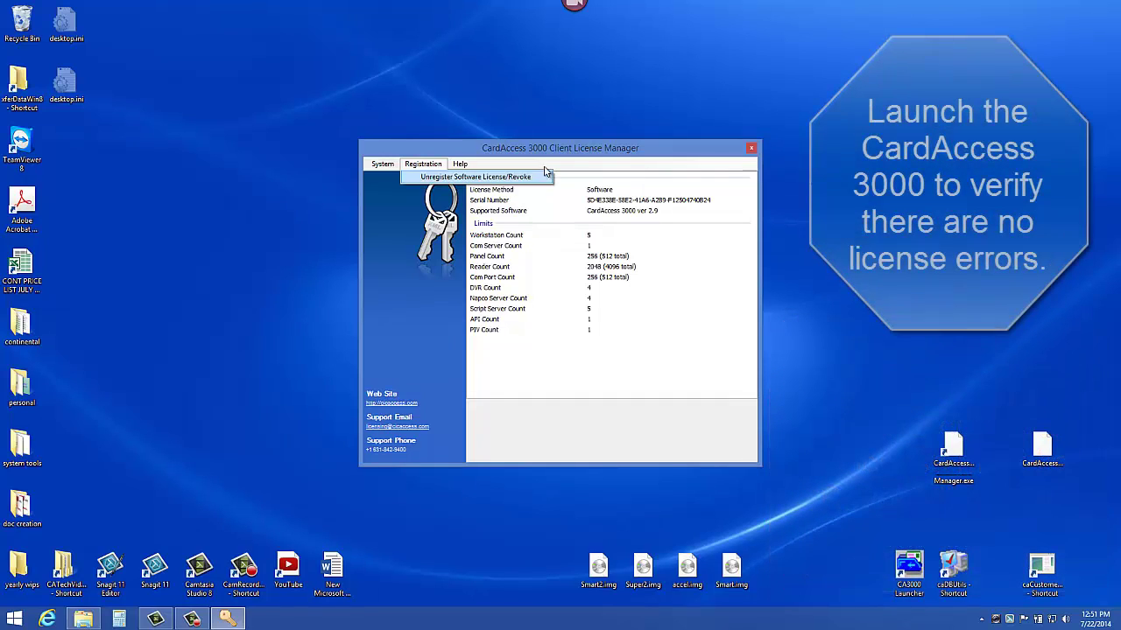
click(514, 164)
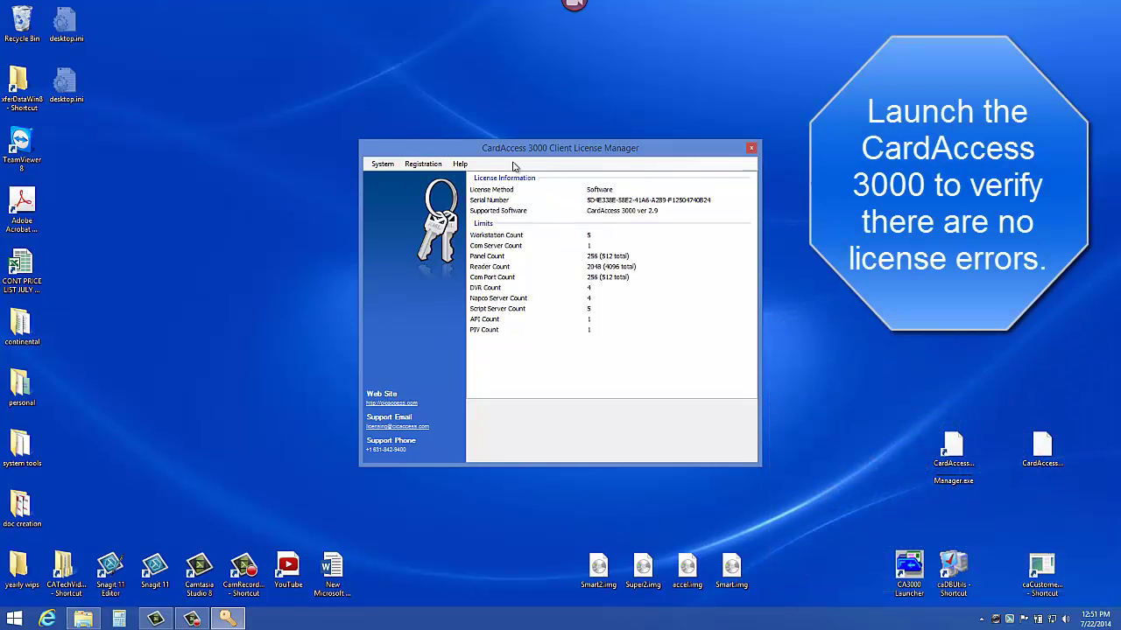
Step: Close the license manager and run the CA3000 Launcher as administrator
click(751, 150)
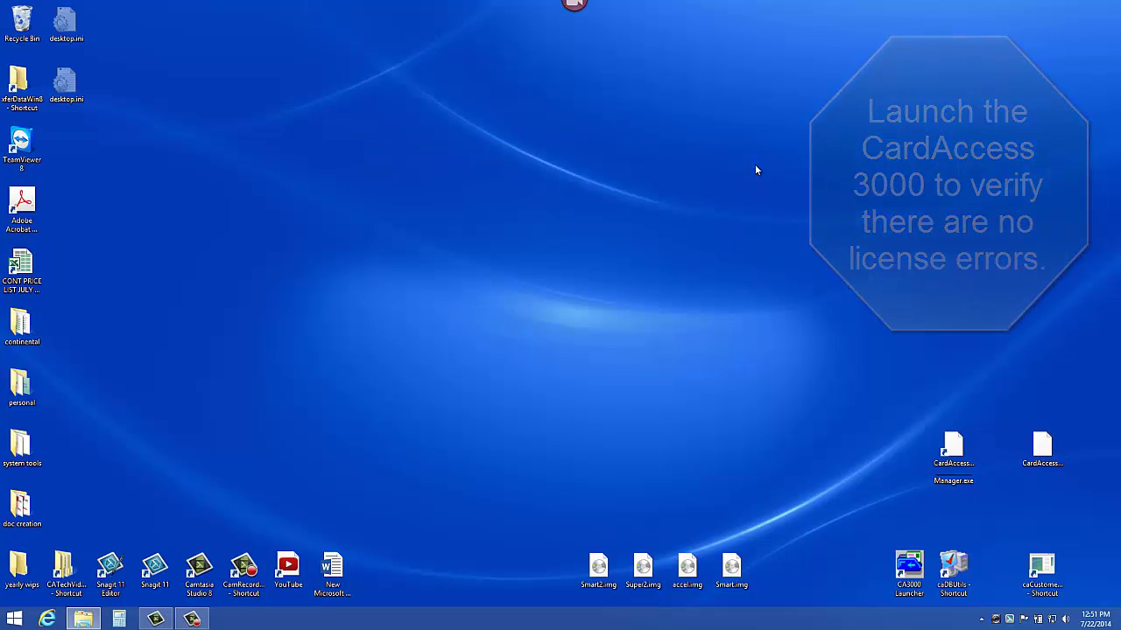
right_click(904, 567)
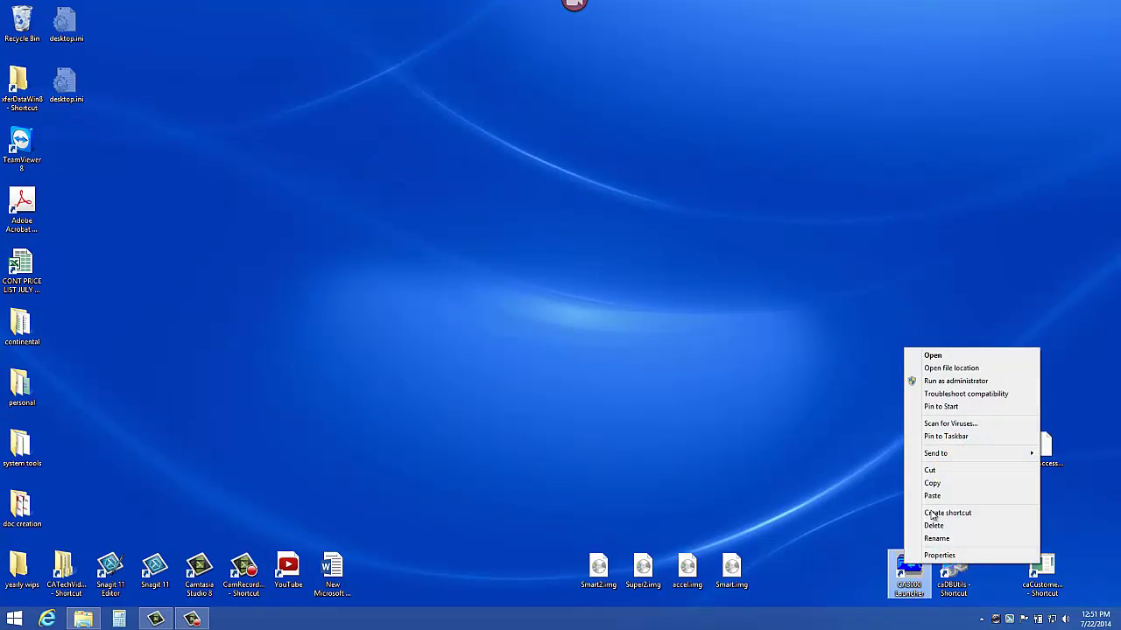
click(966, 380)
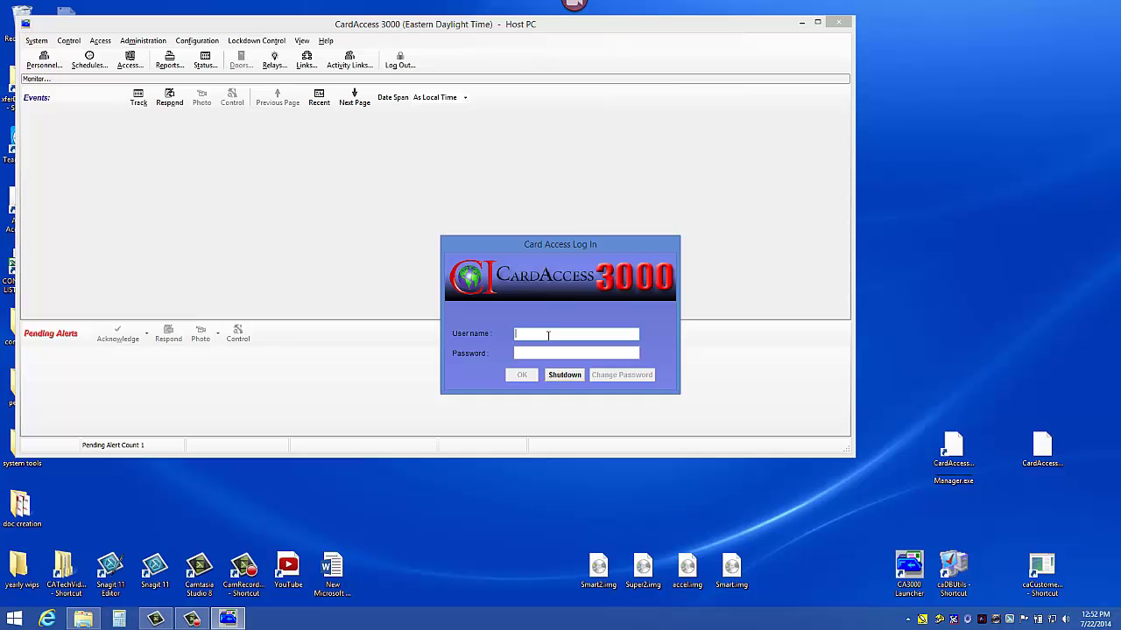
Step: Log in to CardAccess 3000 with the administrator user name and password
text(Admin)
key(Tab)
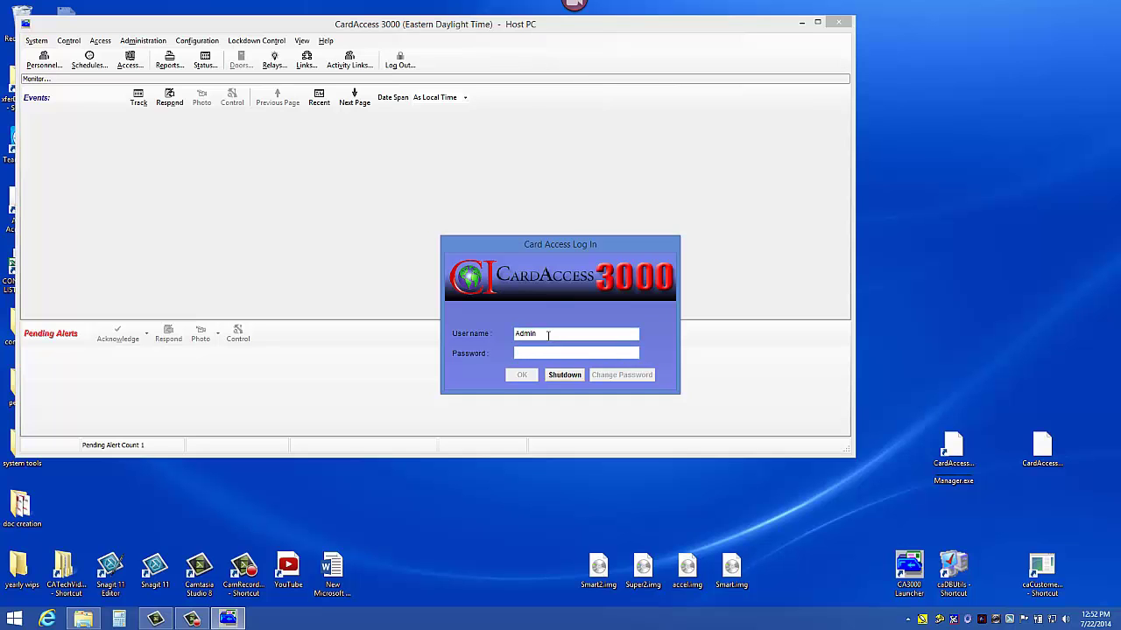
text(master)
key(Return)
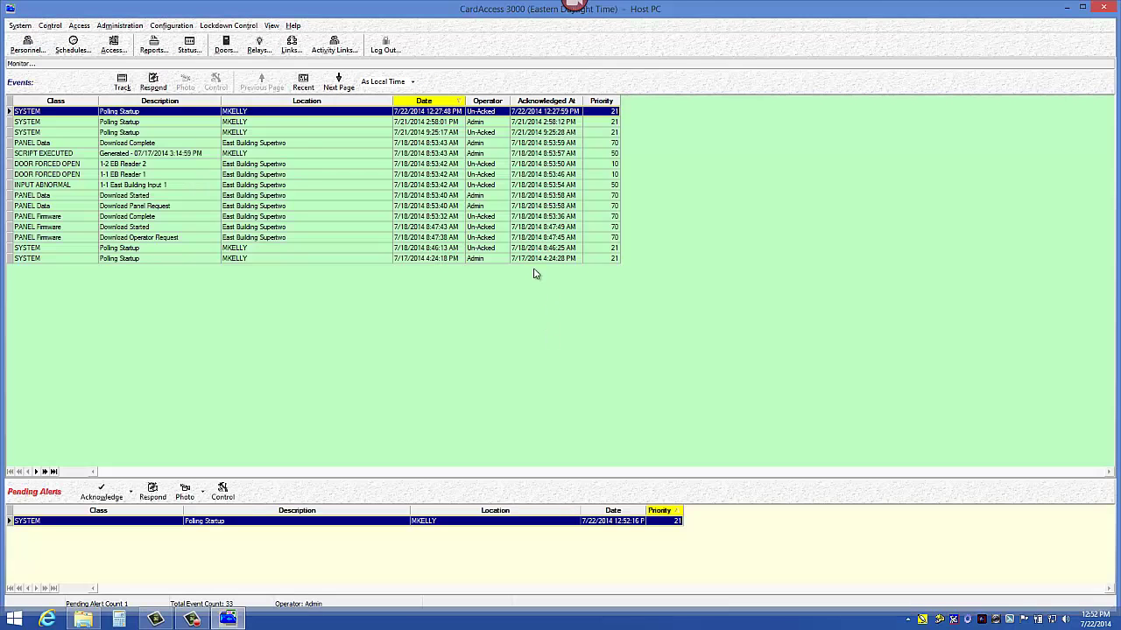
Step: Log out of CardAccess 3000 and shut the software down, confirming with the password
click(122, 84)
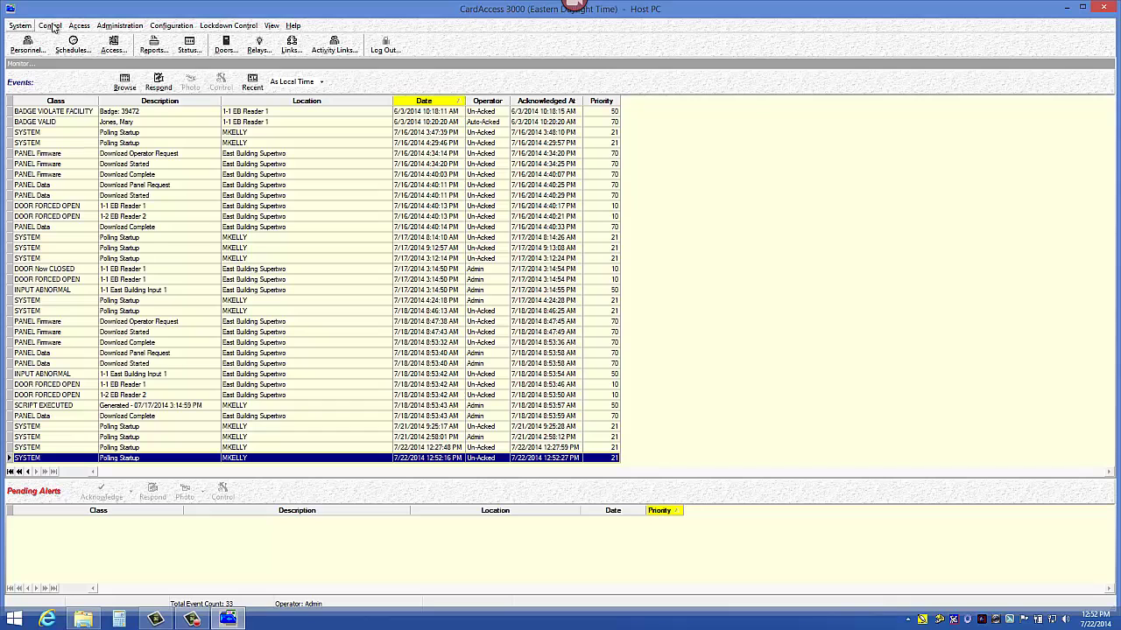
click(385, 46)
click(566, 376)
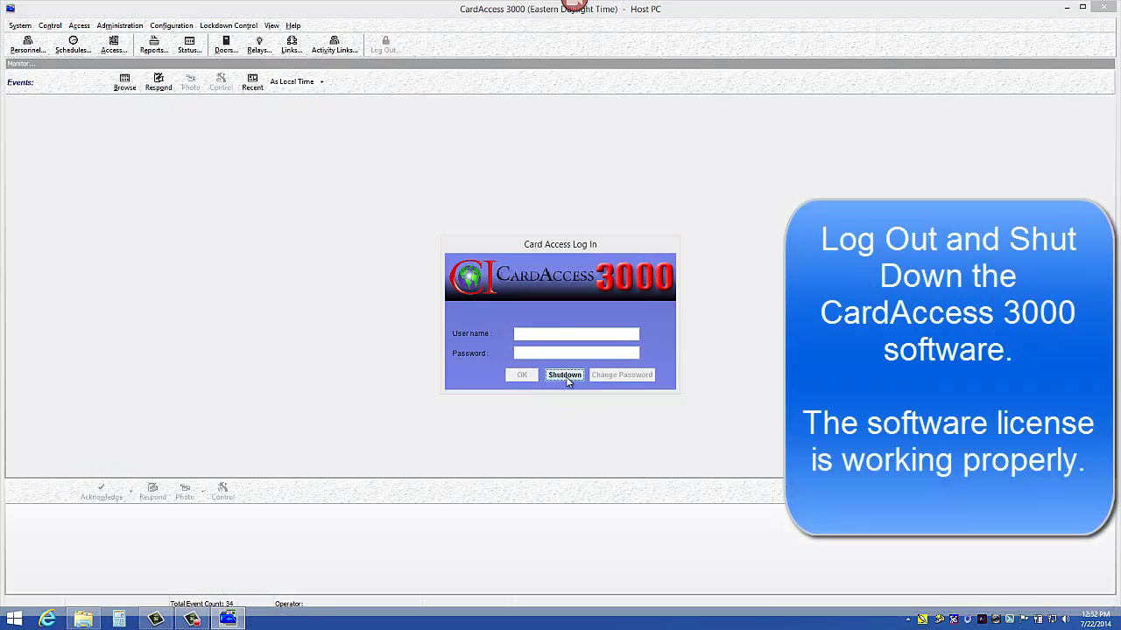
click(553, 333)
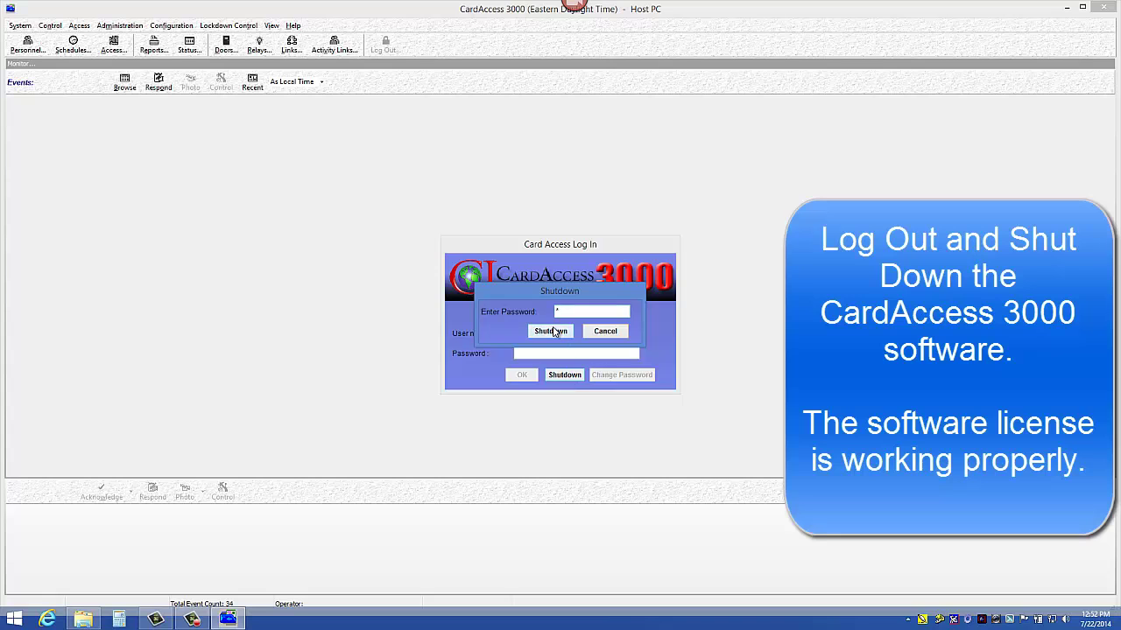
click(541, 338)
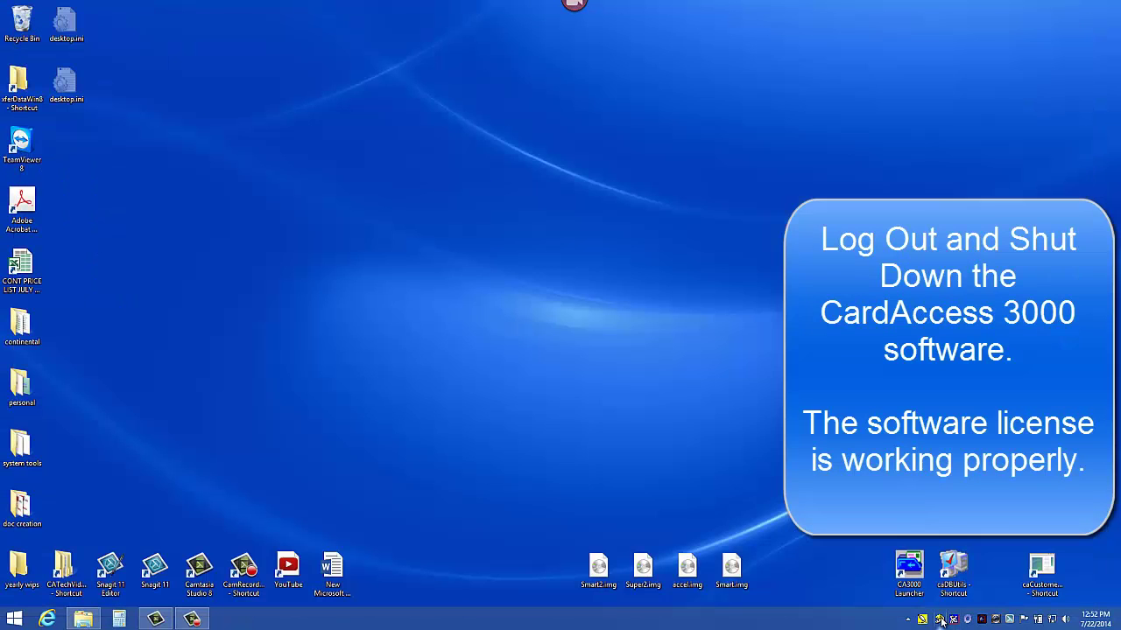
Step: Close the running data server from its tray icon and confirm with Yes
right_click(940, 619)
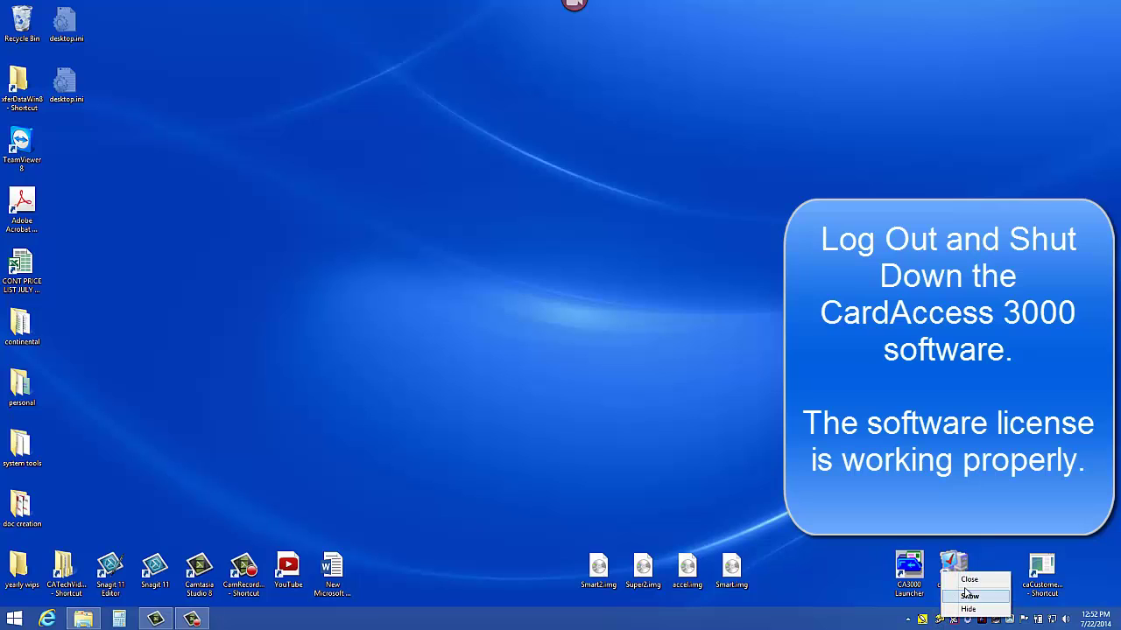
click(967, 582)
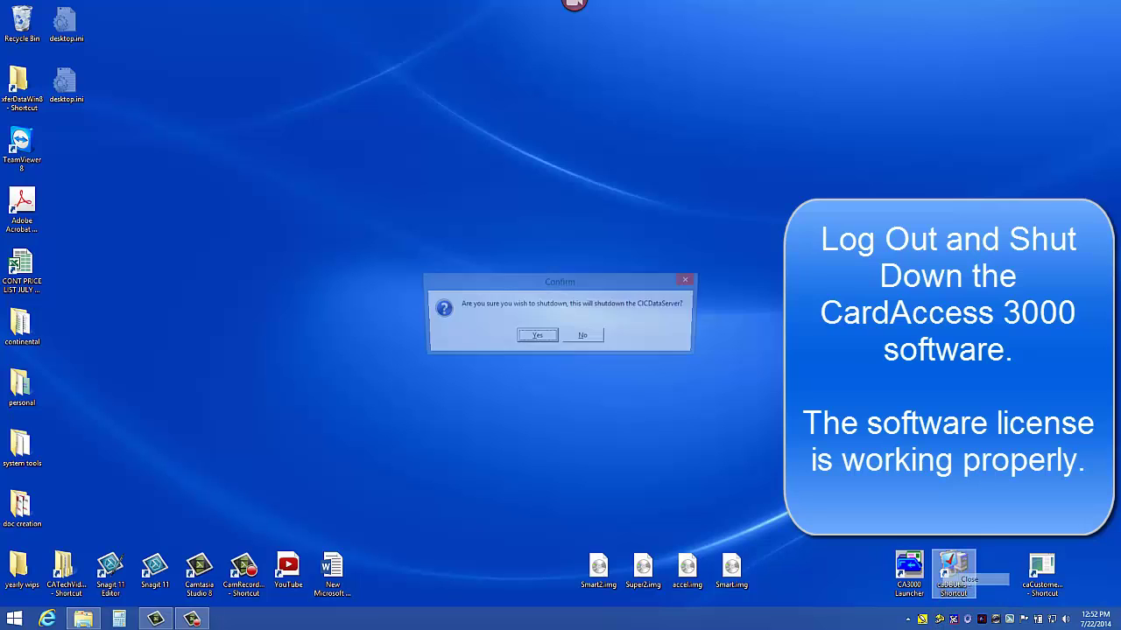
click(536, 347)
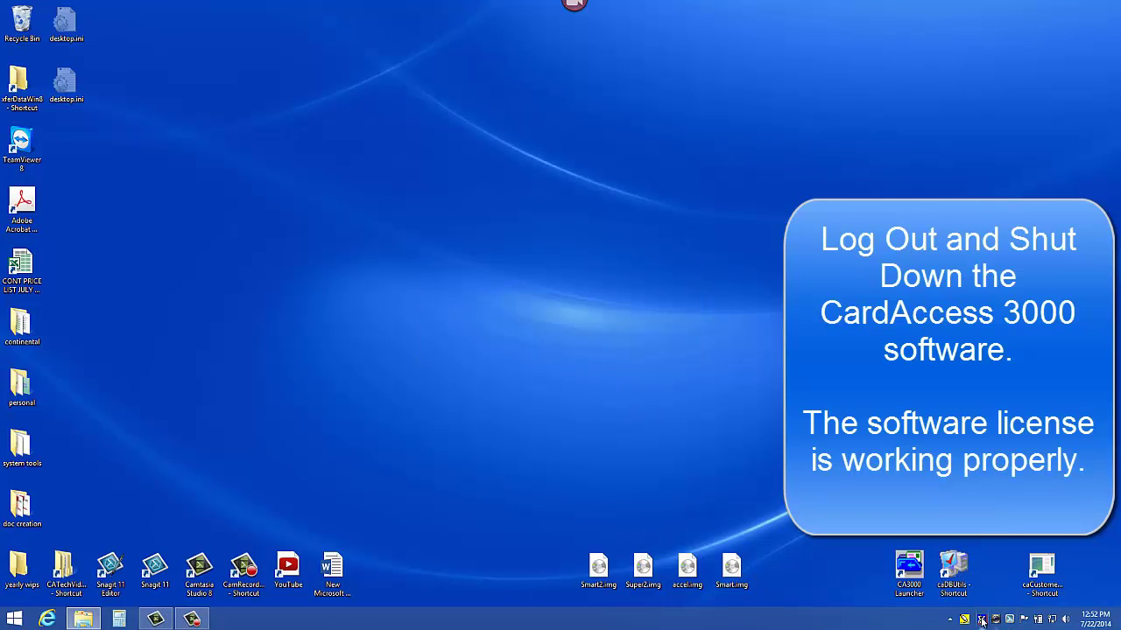